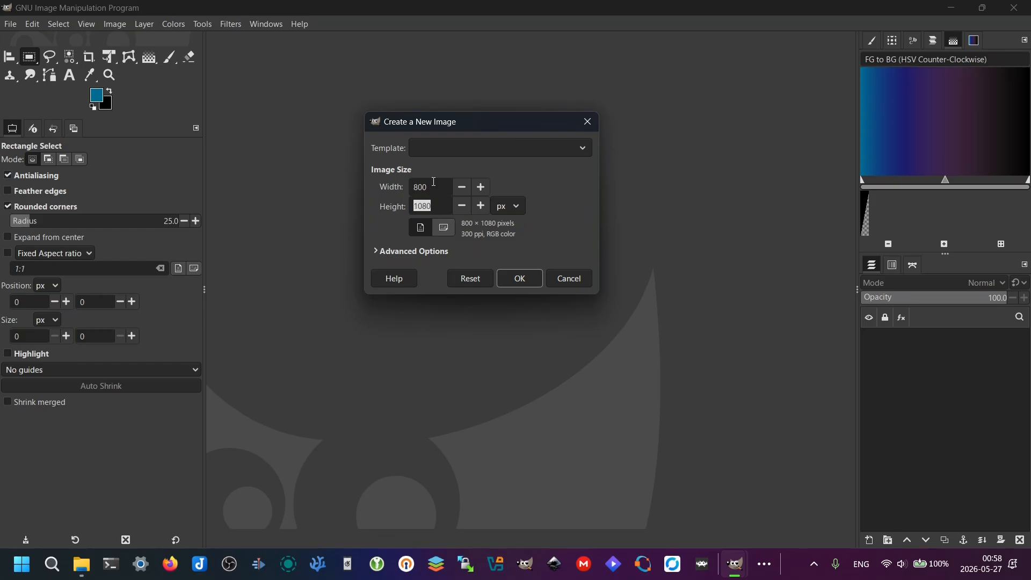
Create an 800 × 800 px image and make its background layer fully transparent using an alpha channel.
left_click(524, 283)
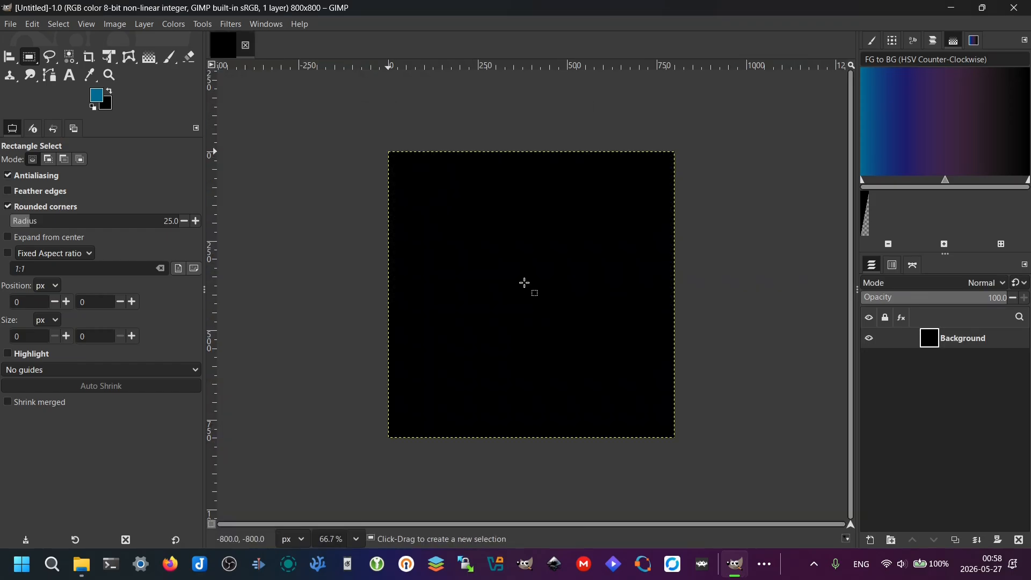
right_click(940, 340)
left_click(857, 476)
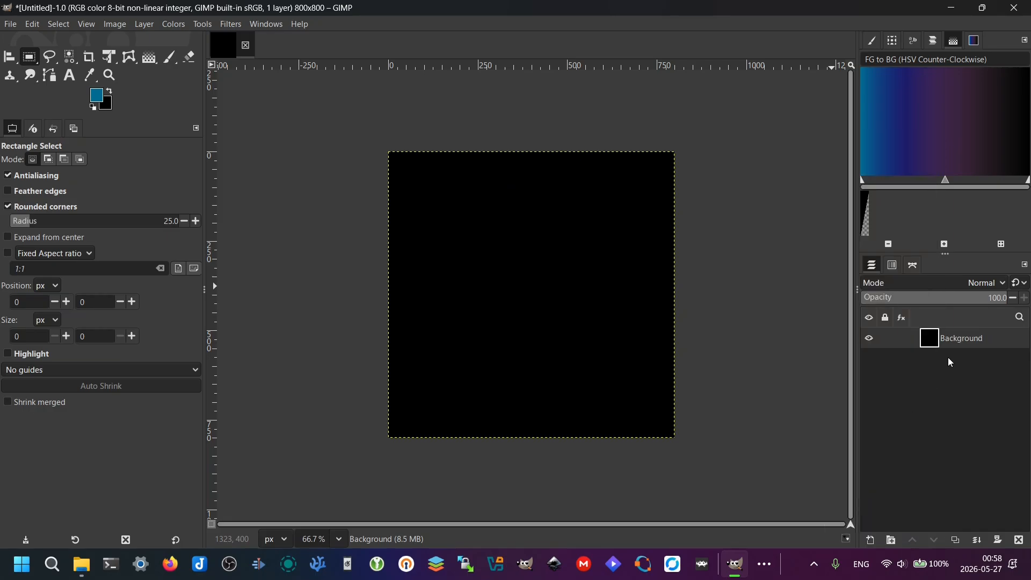
key("Delete")
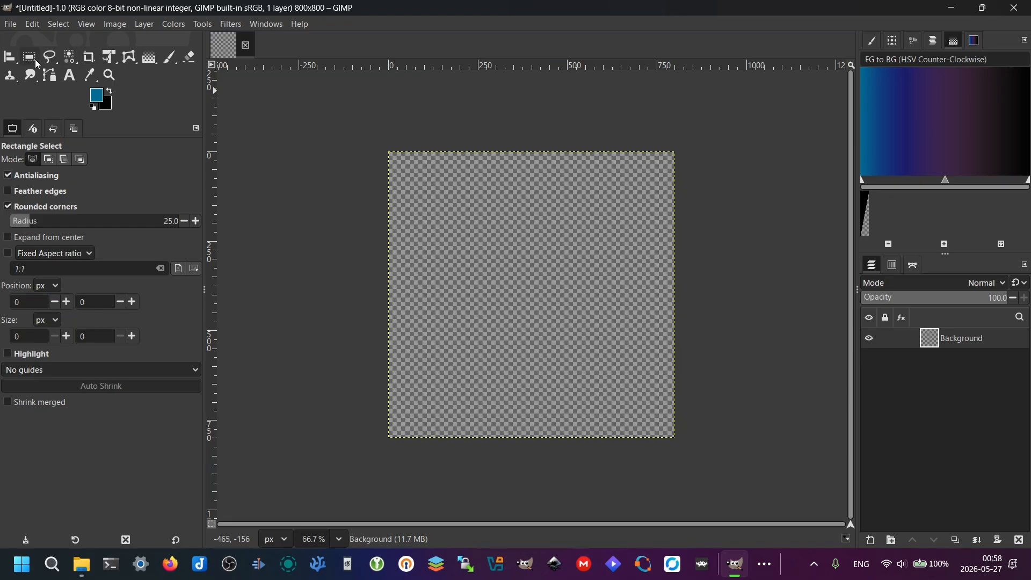
Set the foreground color to white (ffffff).
left_click(98, 98)
left_click_drag(444, 285, 335, 162)
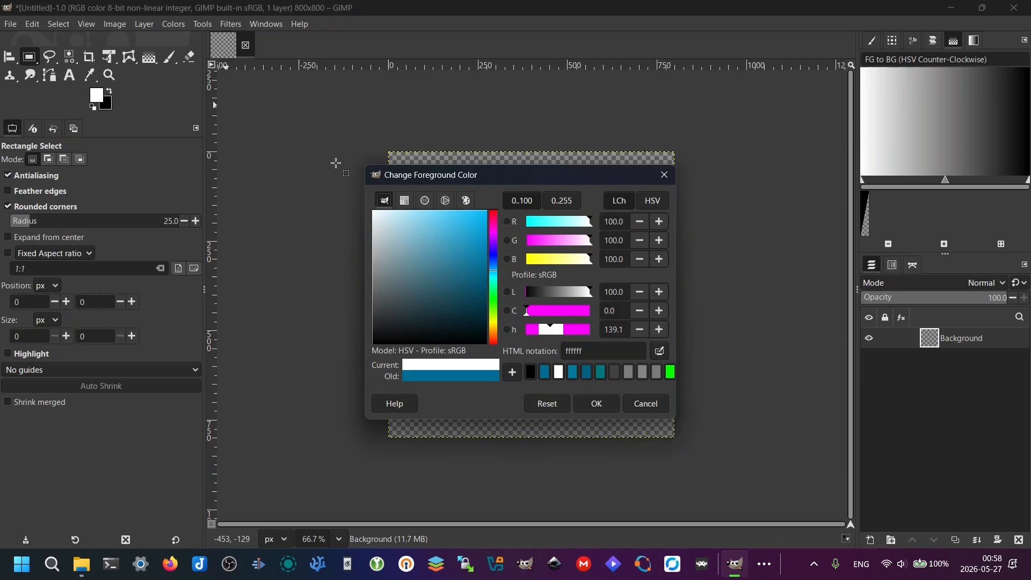
left_click(596, 404)
Draw a rounded-corner rectangular selection starting at about 250, 190 px and set its size to 100 × 200 px.
left_click_drag(479, 220, 611, 356)
left_click(35, 334)
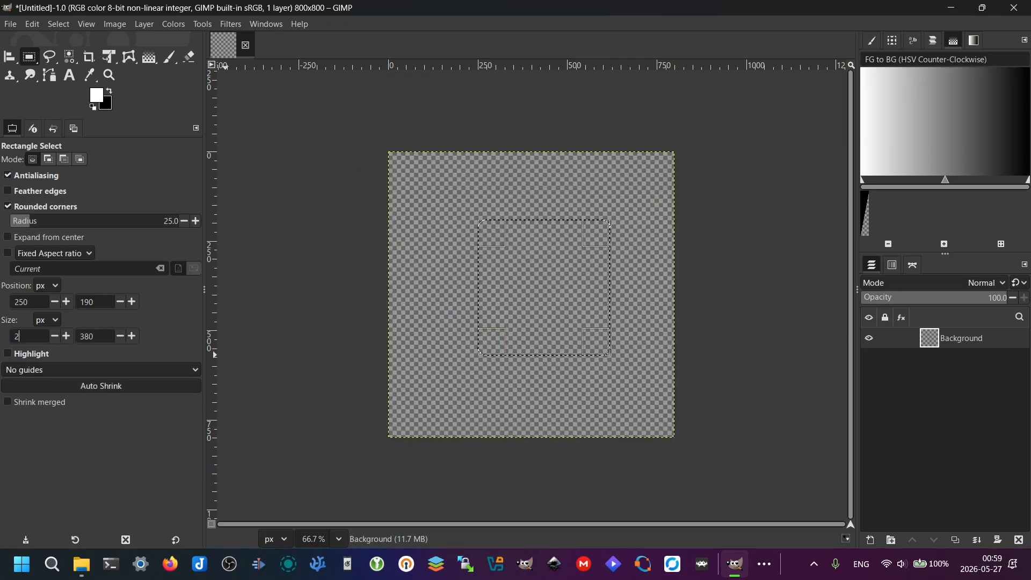
type("100")
key("Tab")
key("Return")
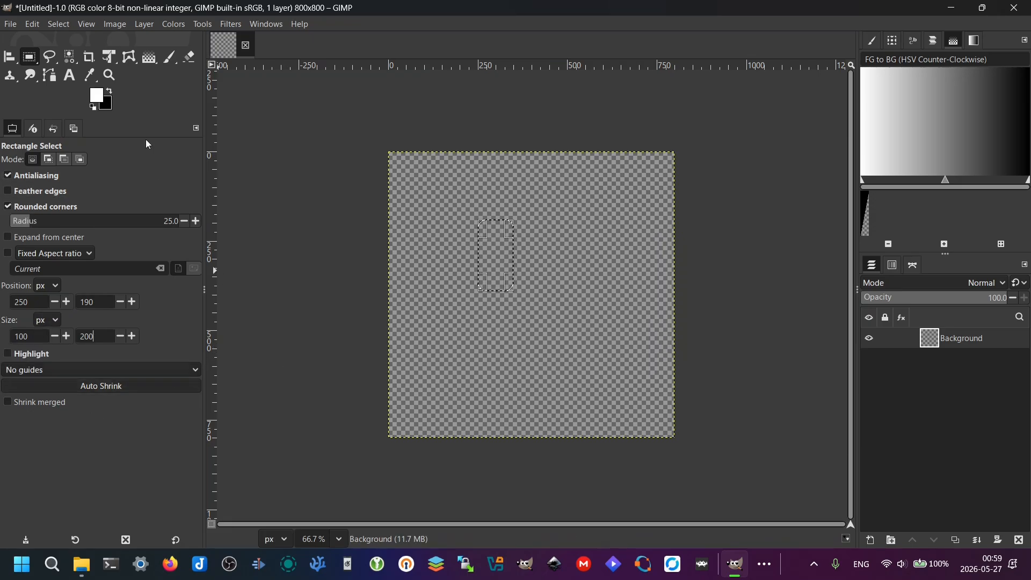
Fill the rounded rectangular selection with the white foreground color.
right_click(400, 213)
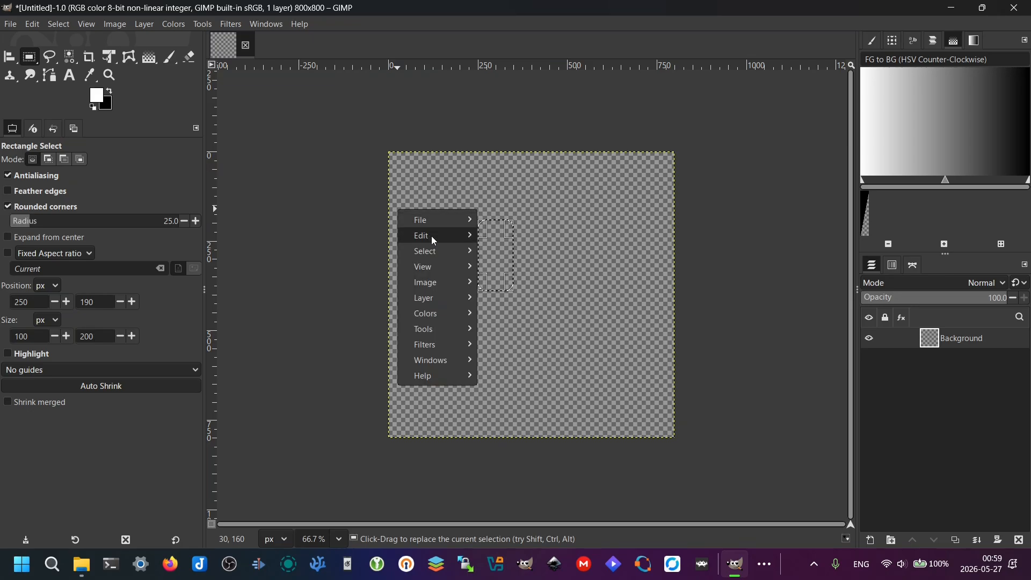
mouse_move(430, 237)
left_click(518, 365)
left_click(517, 336)
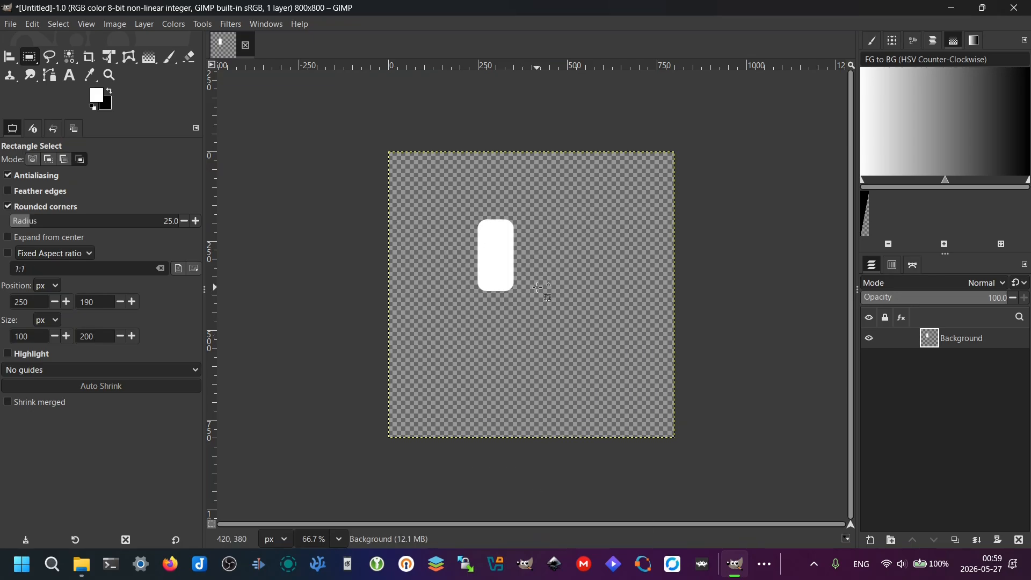
Crop the layer to the content of the white rounded bar.
right_click(537, 288)
mouse_move(592, 392)
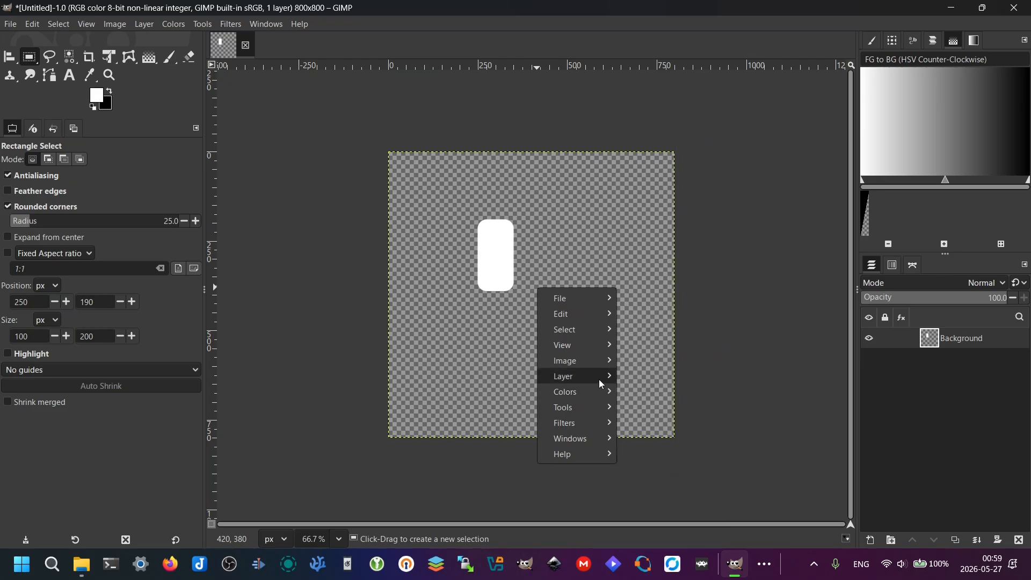
left_click(660, 539)
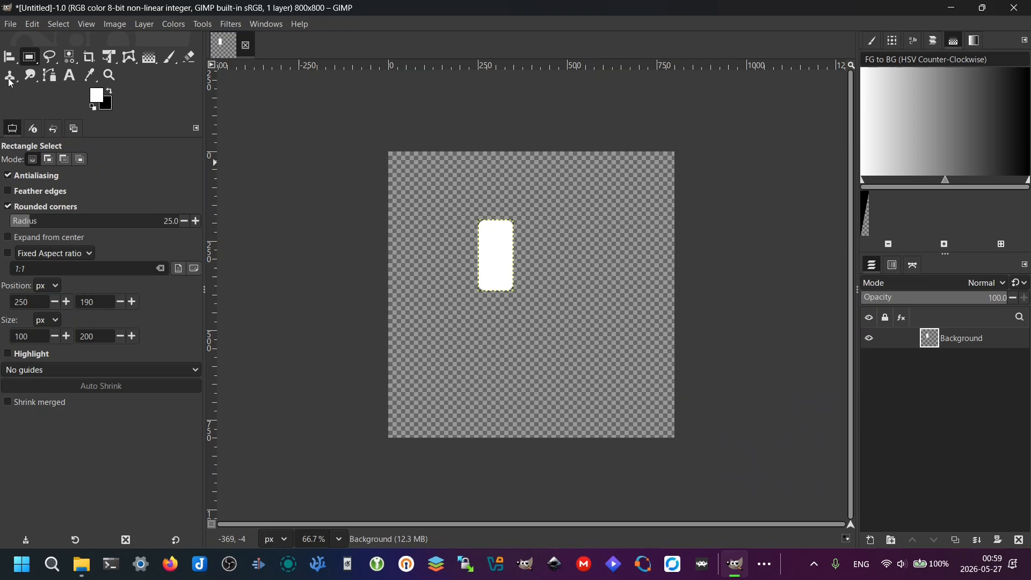
Align the bar layer relative to the image, centered horizontally and flush with the top edge.
left_click(9, 55)
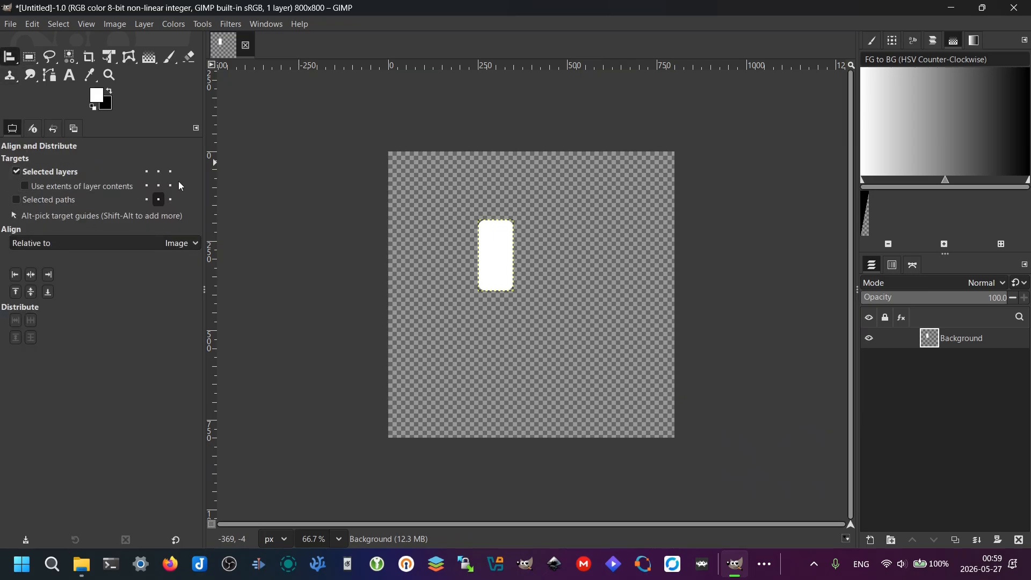
left_click(31, 274)
left_click(15, 292)
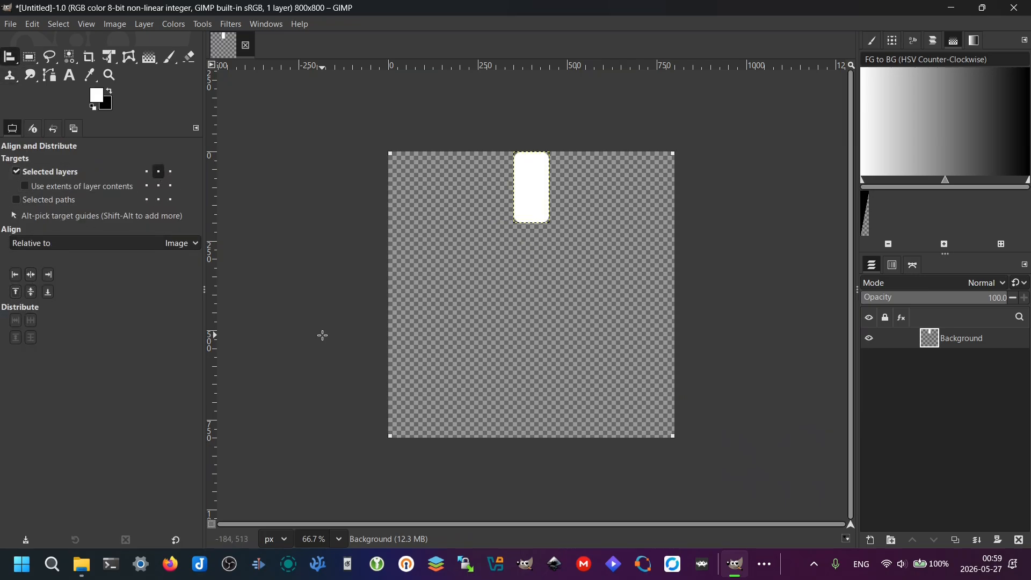
Place a copy of the bar layer at the image's bottom edge and merge it down into the original layer.
key("ctrl+c")
key("ctrl+v")
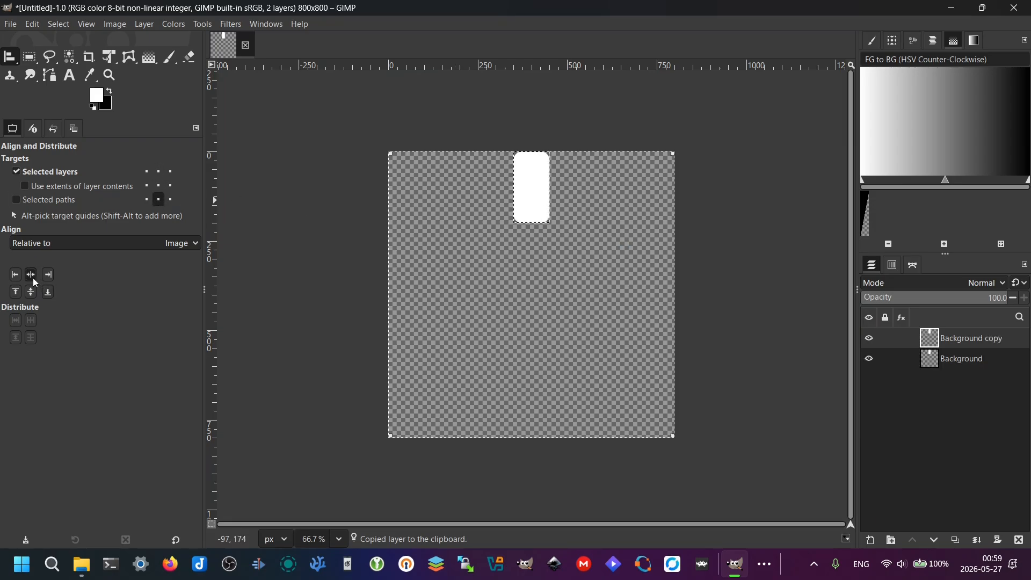
left_click(48, 292)
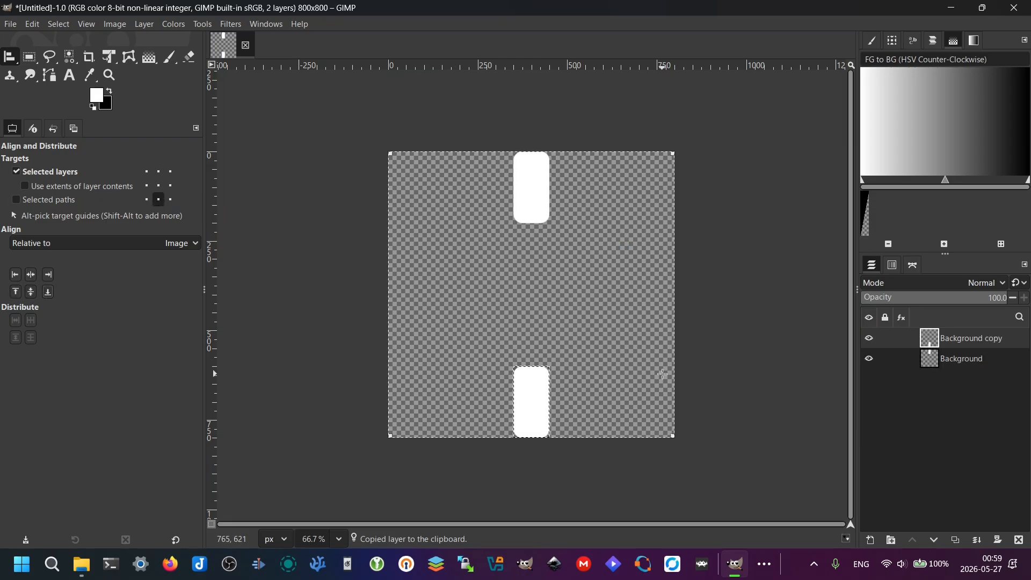
right_click(937, 342)
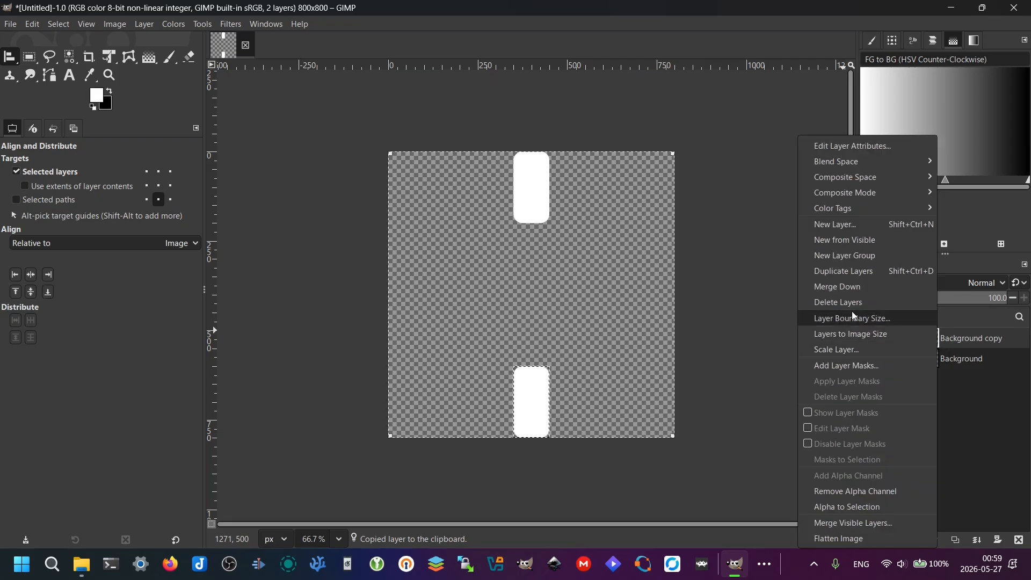
left_click(852, 286)
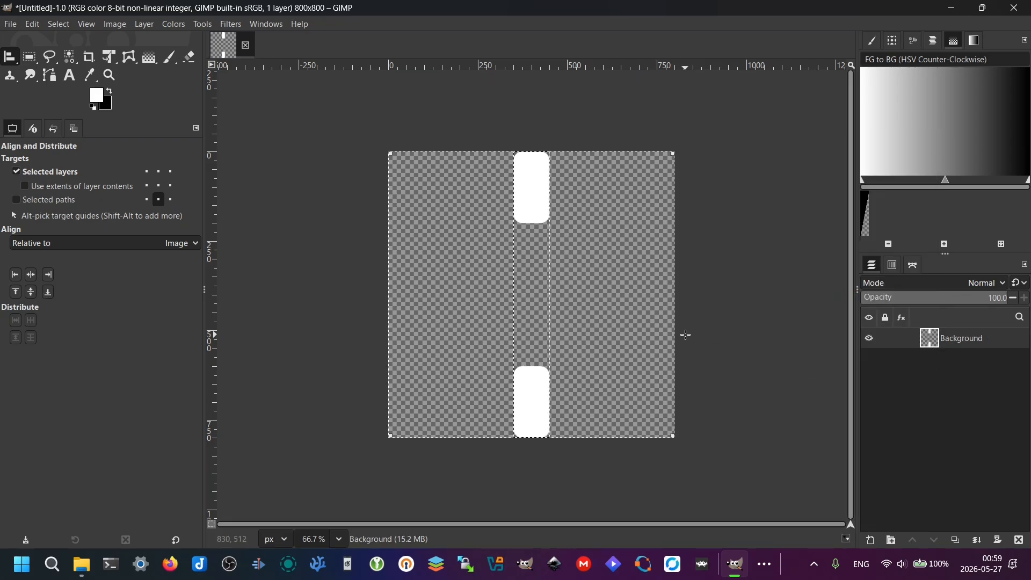
Duplicate the two-bar layer, rotate the copy 45° clockwise with Unified Transform, and anchor it.
key("ctrl+c")
key("ctrl+v")
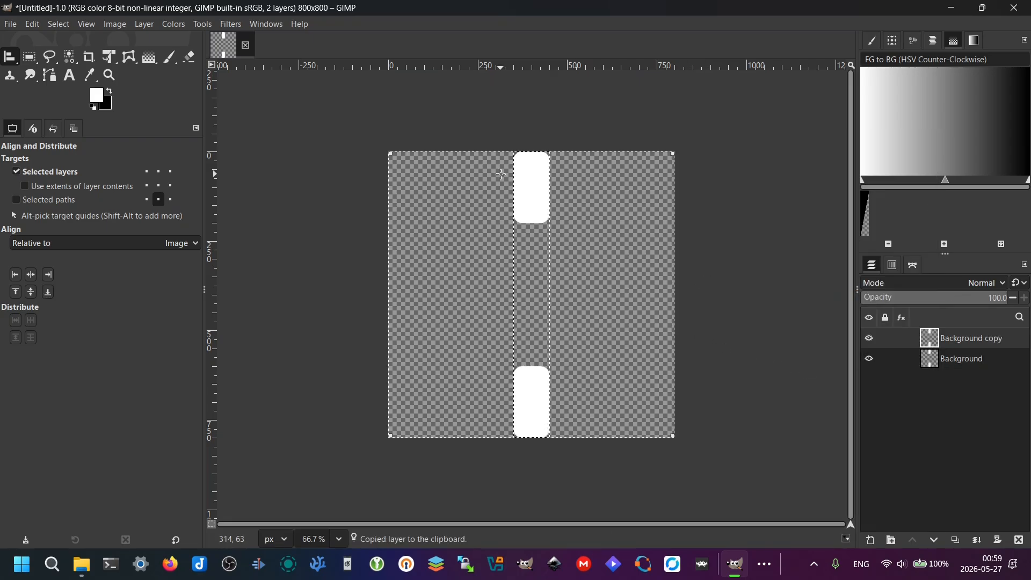
right_click(111, 59)
left_click(151, 75)
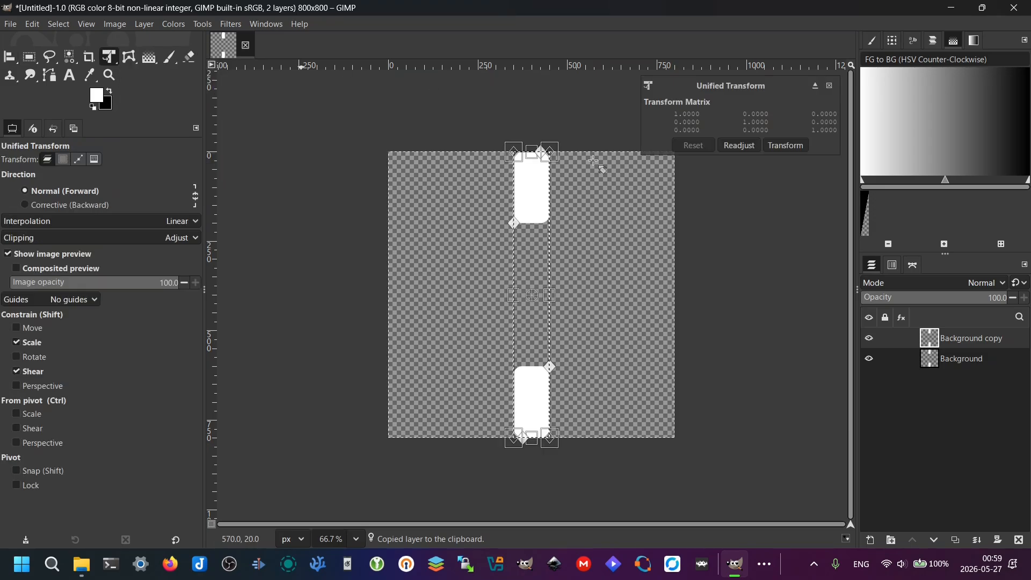
left_click_drag(592, 166, 636, 246)
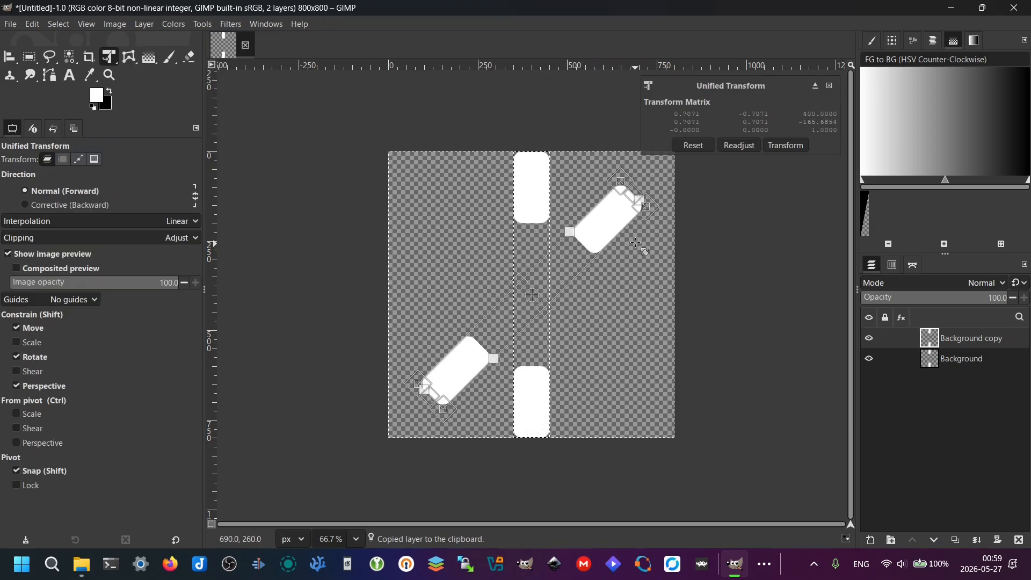
key("Return")
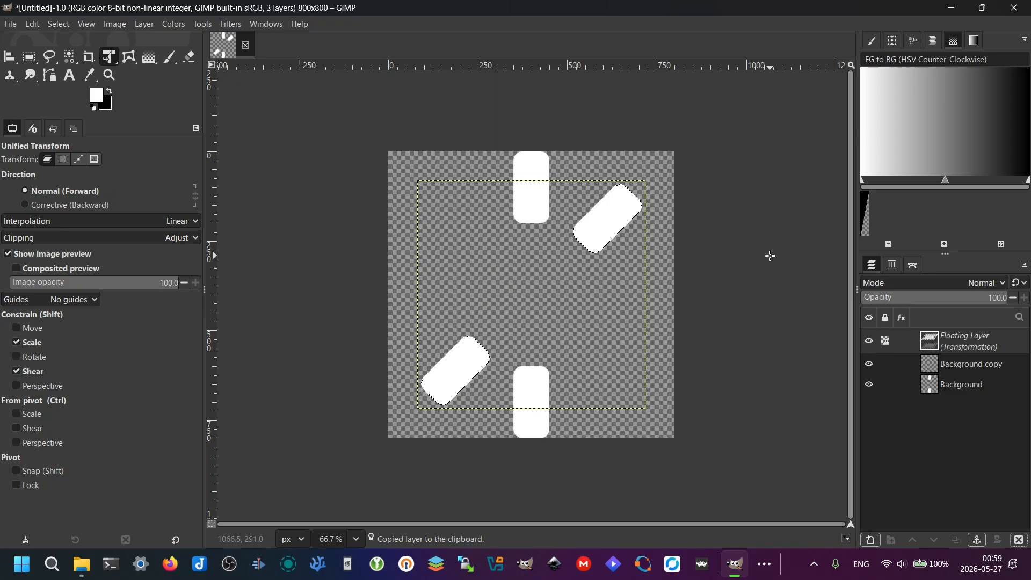
left_click(978, 541)
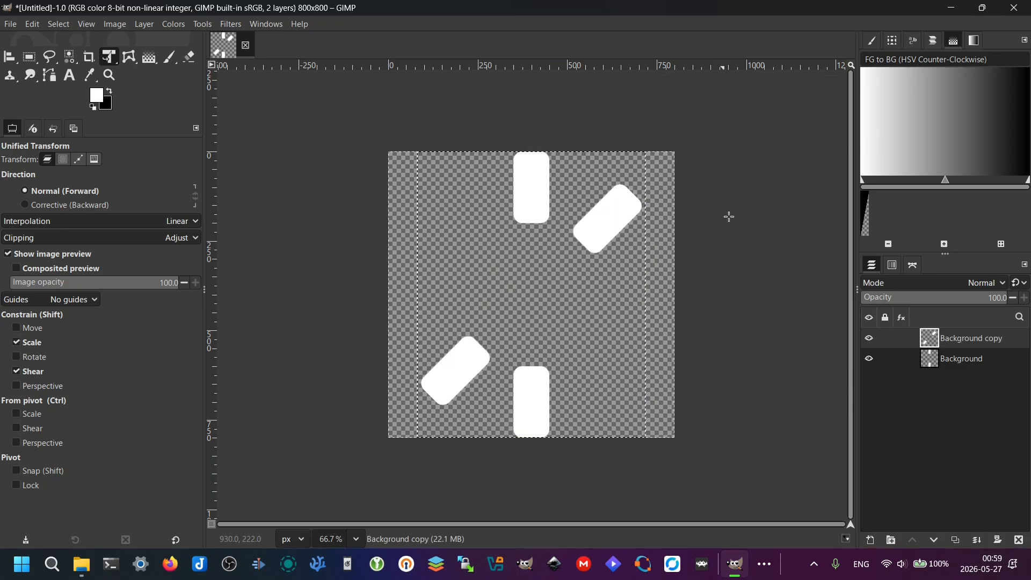
Duplicate the diagonal bar layer, rotate the copy so its bars lie horizontally, and anchor it.
key("ctrl+c")
key("ctrl+v")
left_click_drag(735, 211, 723, 363)
key("Return")
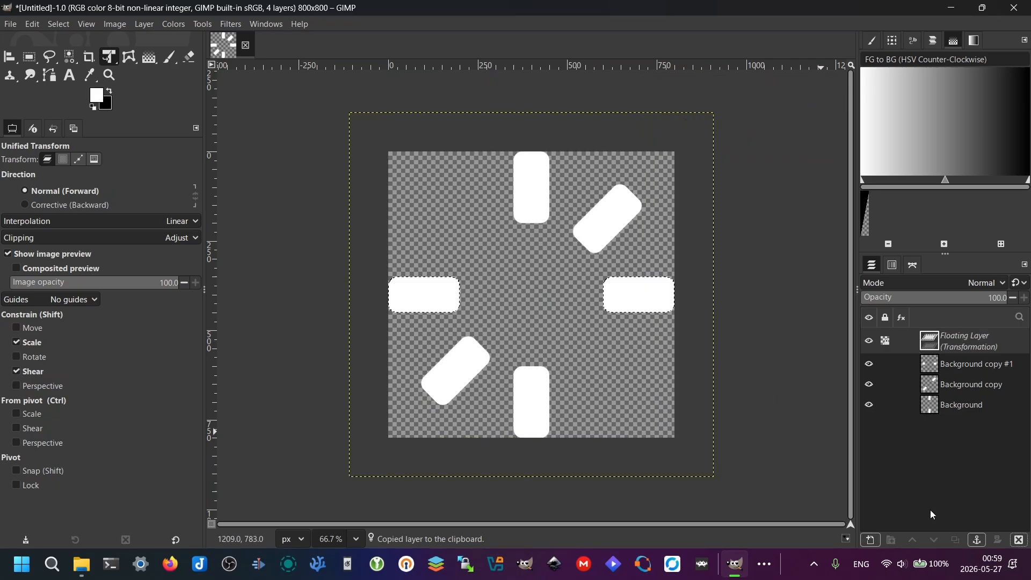
left_click(977, 542)
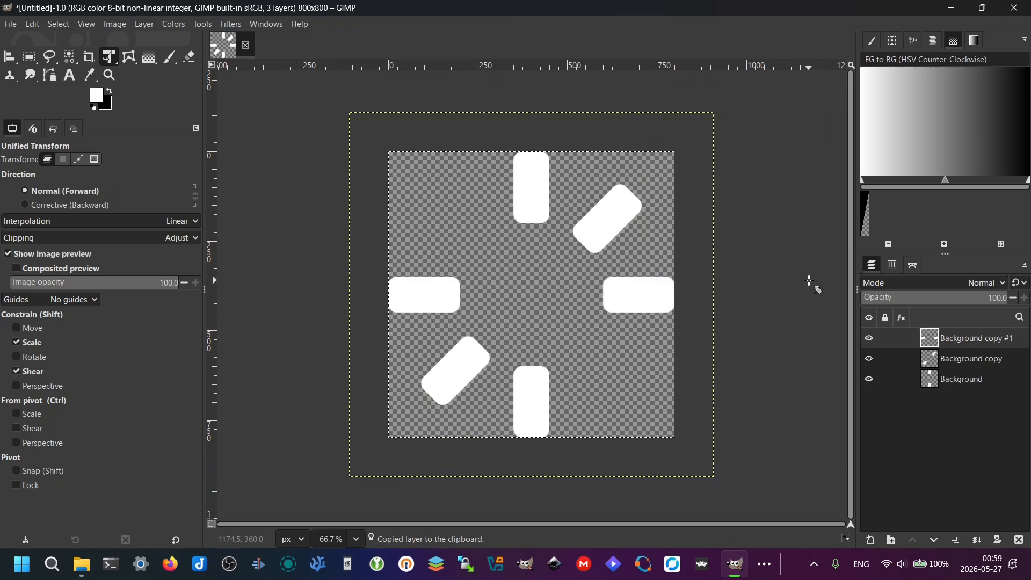
Paste another bar-pair layer, rotate it onto the remaining diagonal to complete the eight-bar ring, and anchor it.
key("ctrl+v")
left_click_drag(812, 284, 716, 425)
key("Return")
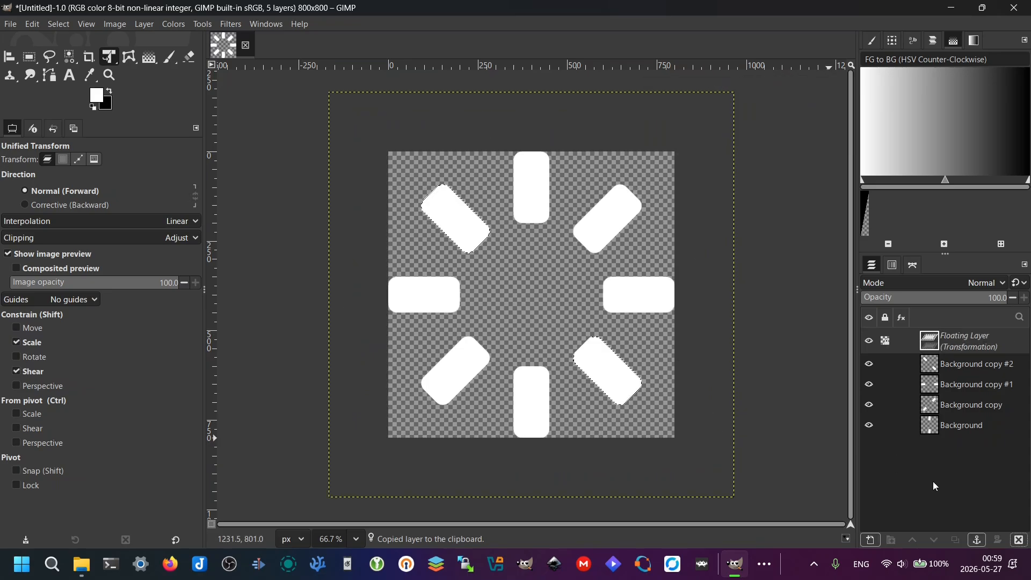
left_click(977, 541)
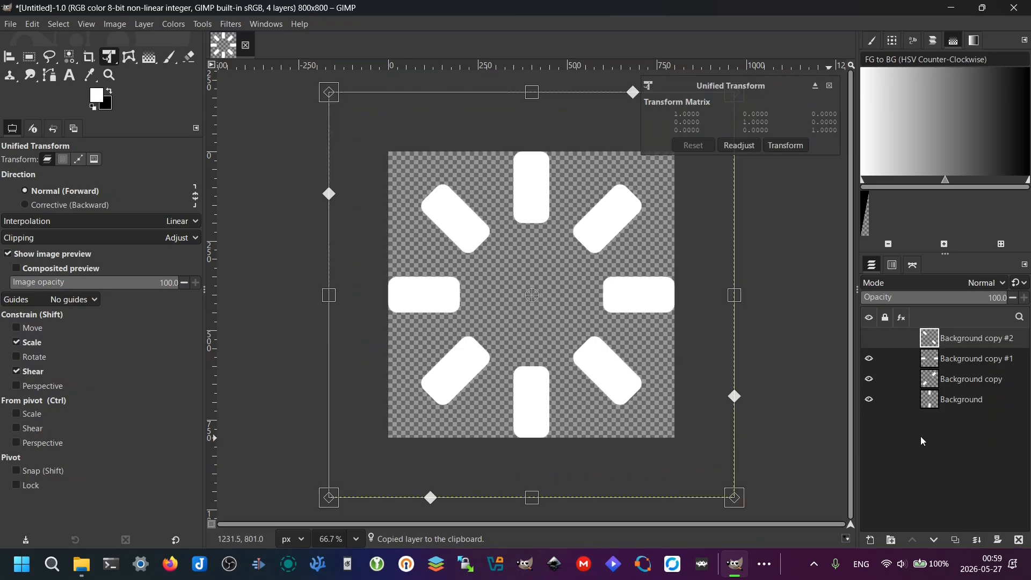
Merge all visible layers into one, with the merged layer expanded as necessary.
right_click(936, 439)
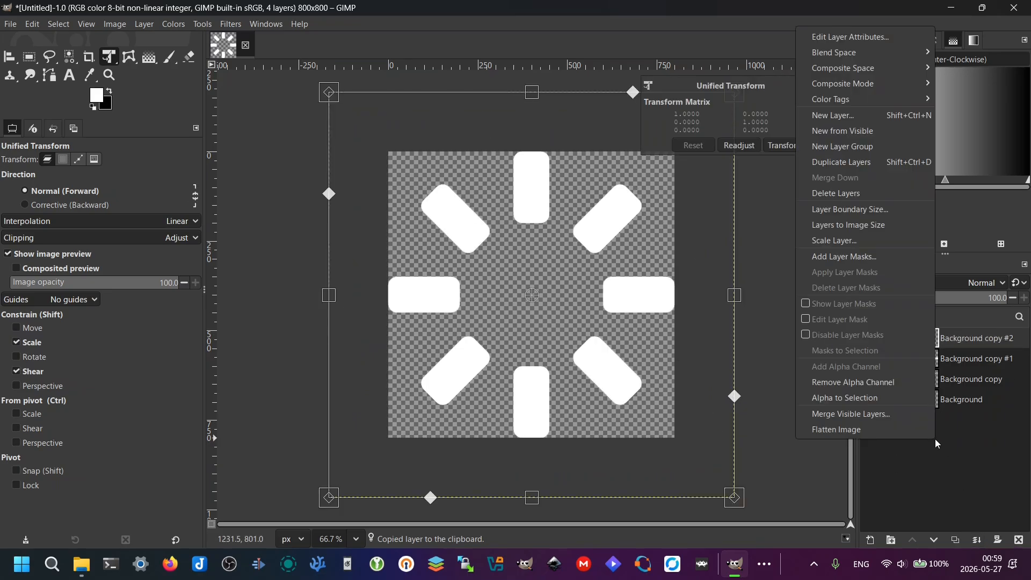
left_click(849, 413)
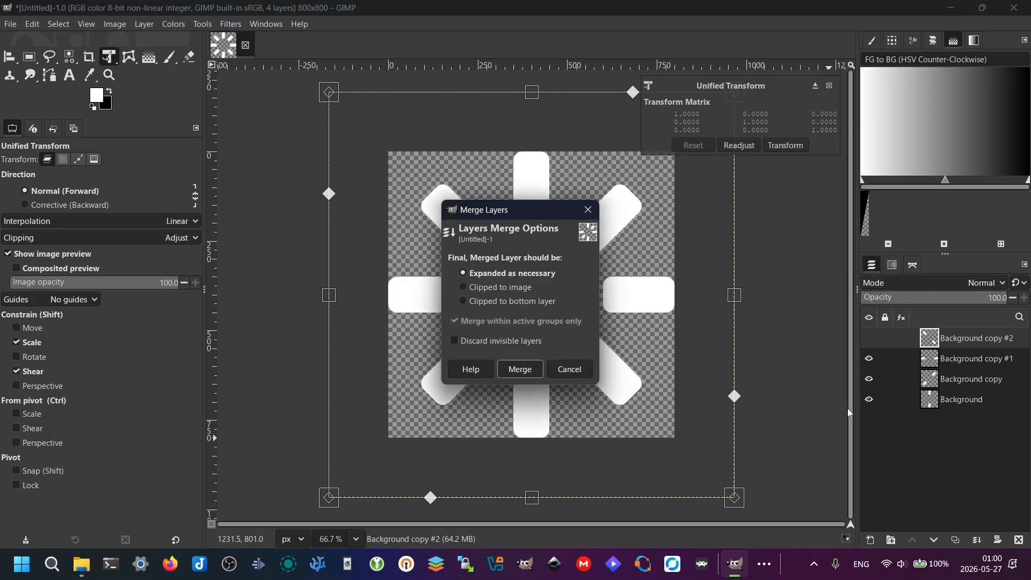
left_click(524, 368)
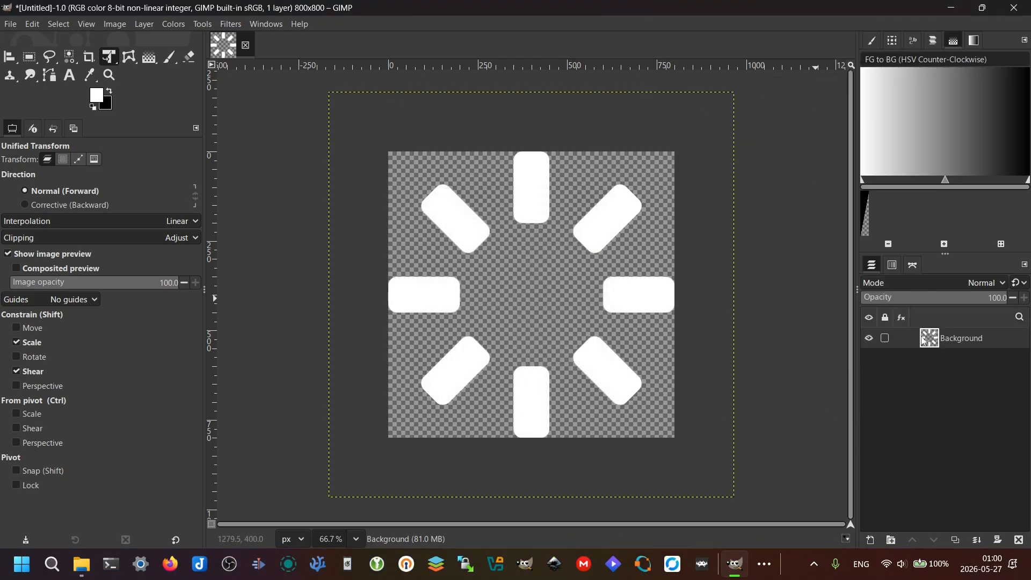
Duplicate the merged bar-ring layer, then rename the lower layer "light" and the copy "gradient".
key("ctrl+shift+d")
key("shift+t")
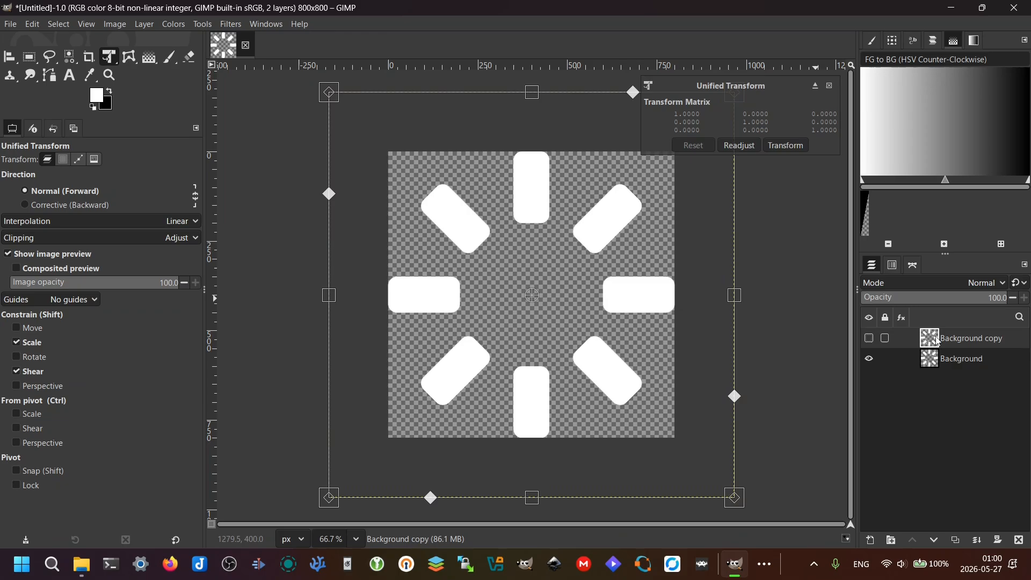
double_click(968, 359)
type("light")
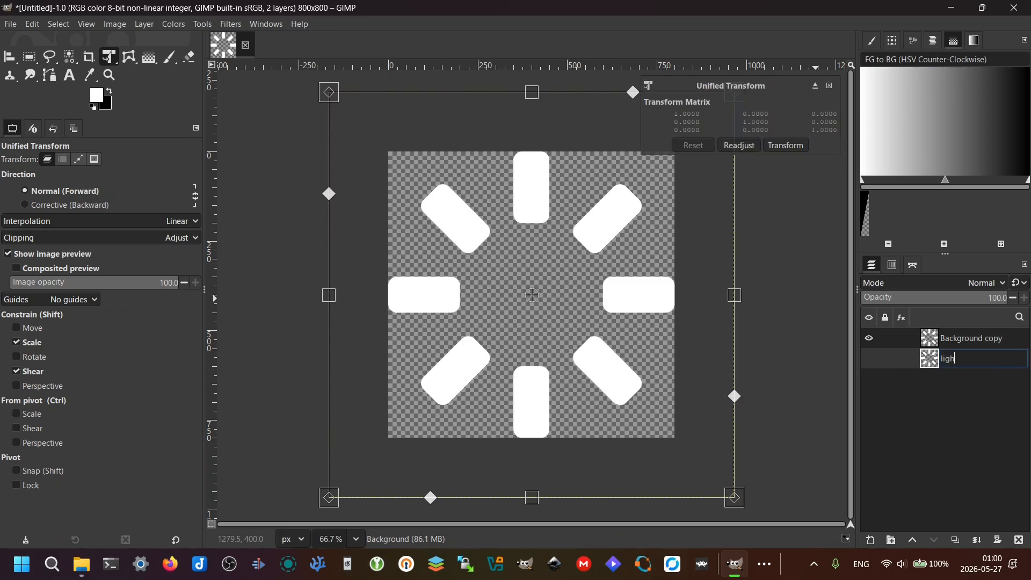
key("Tab")
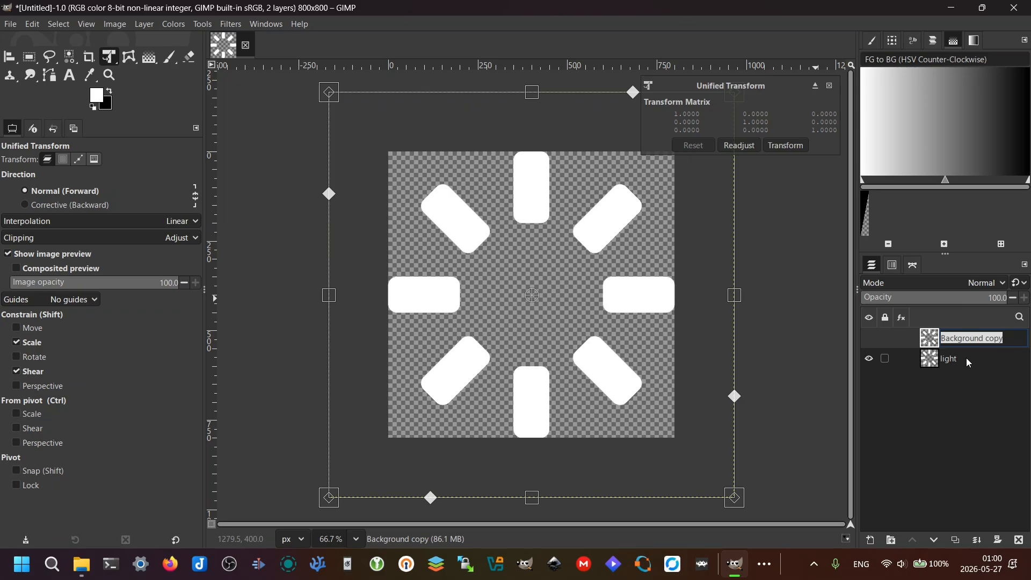
type("gradient")
key("Return")
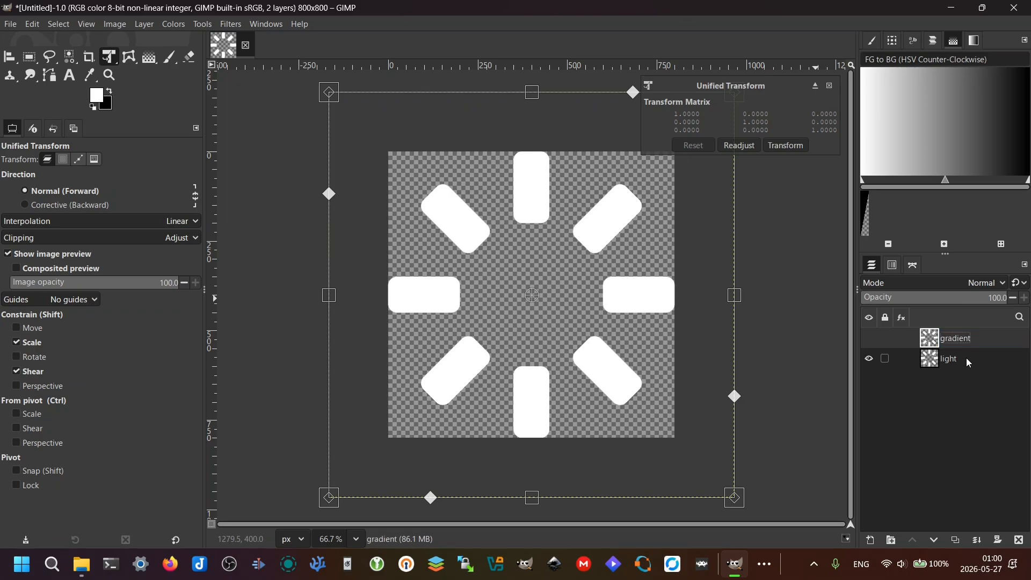
Create a layer group named "initial" and select the gradient layer.
left_click(892, 540)
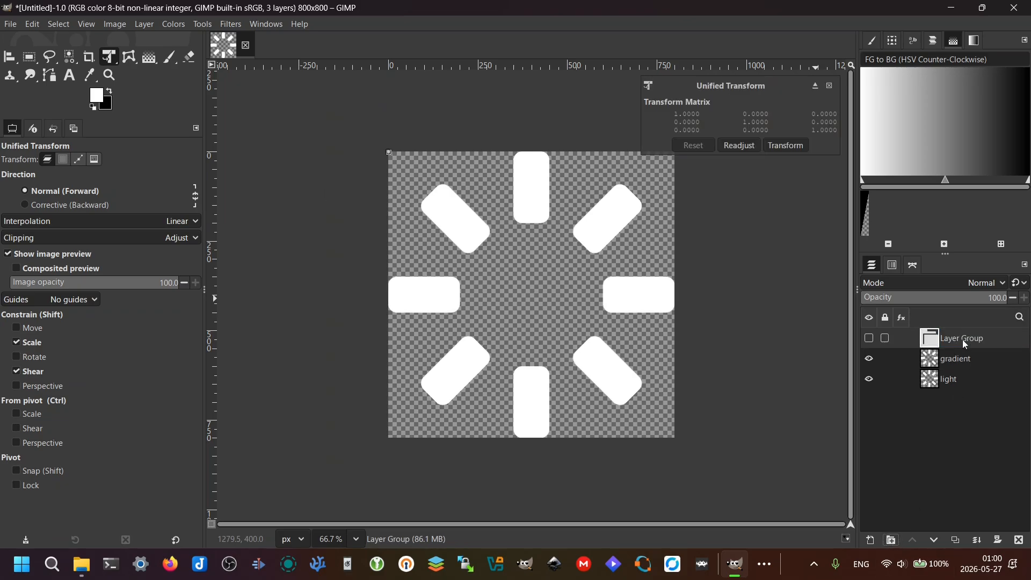
double_click(965, 339)
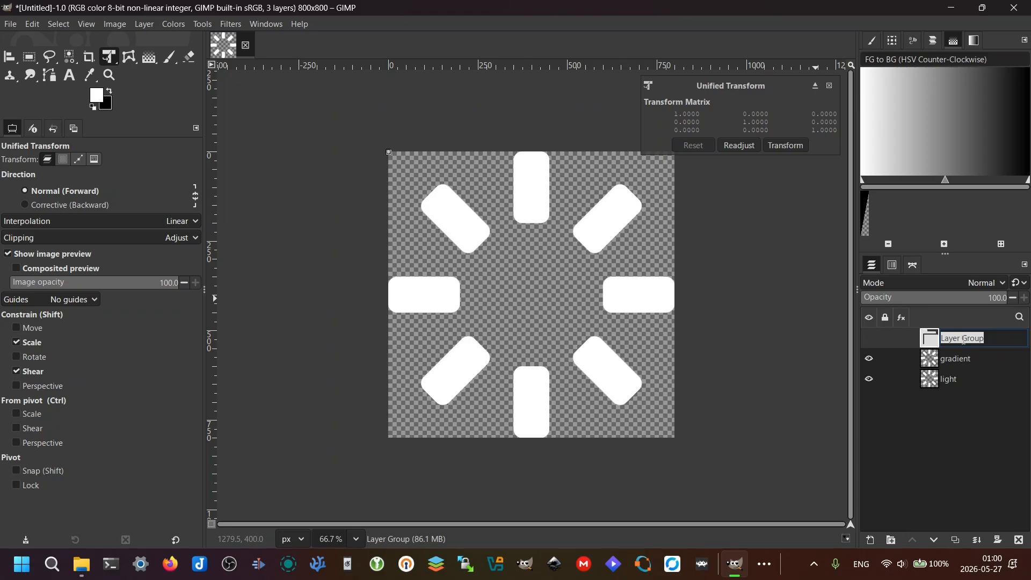
type("initial")
key("Return")
left_click(949, 365)
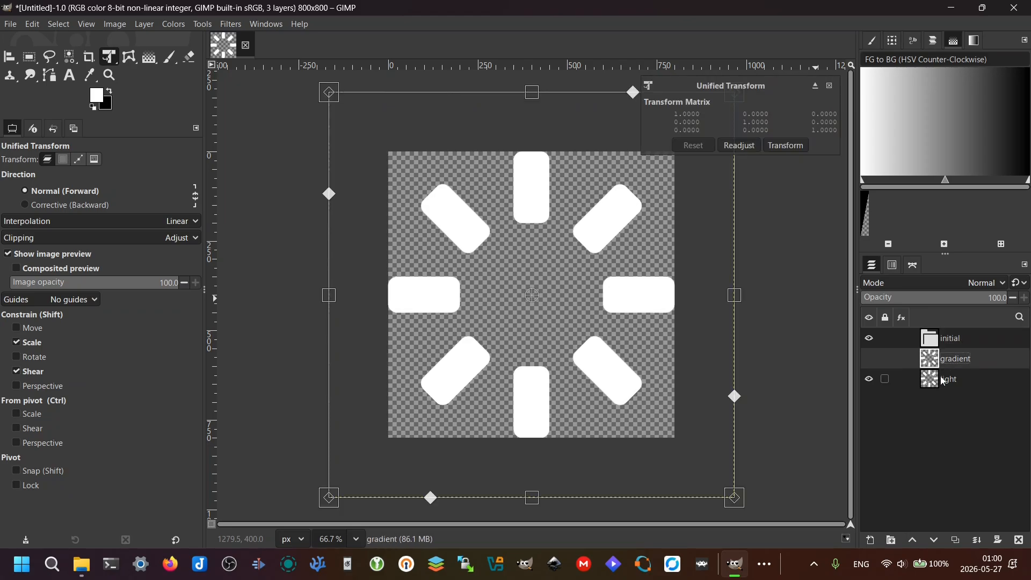
Move the gradient and light layers into the initial group, then make the gradient layer active without transforming it.
left_click(946, 379, "shift")
left_click_drag(942, 362, 945, 346)
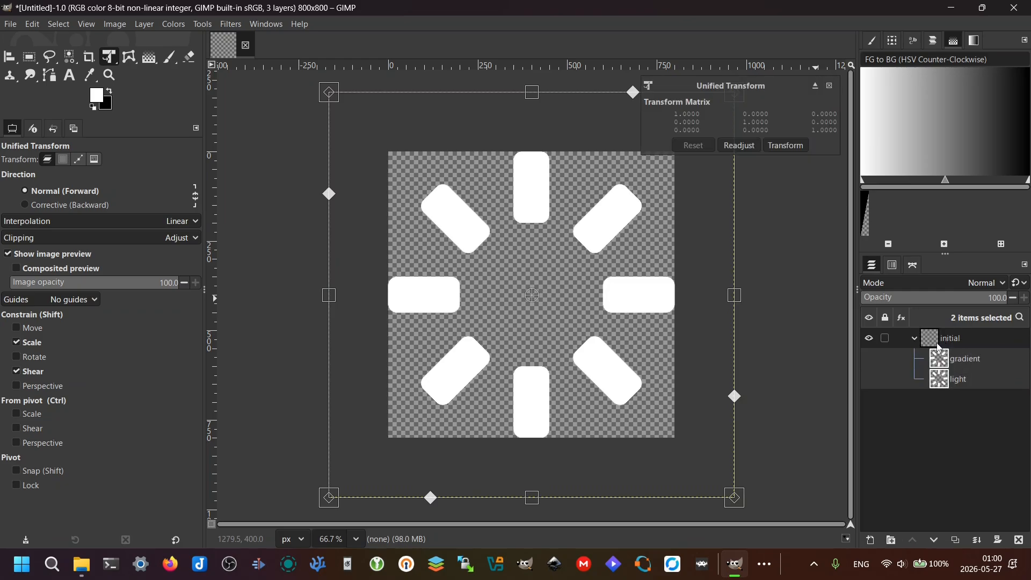
left_click(935, 344)
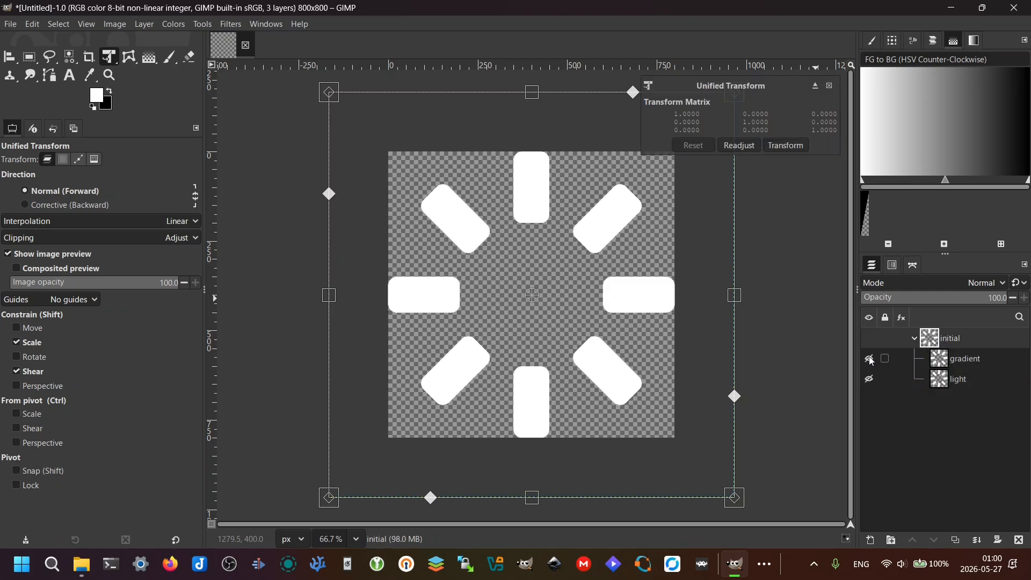
left_click(943, 369)
key("Escape")
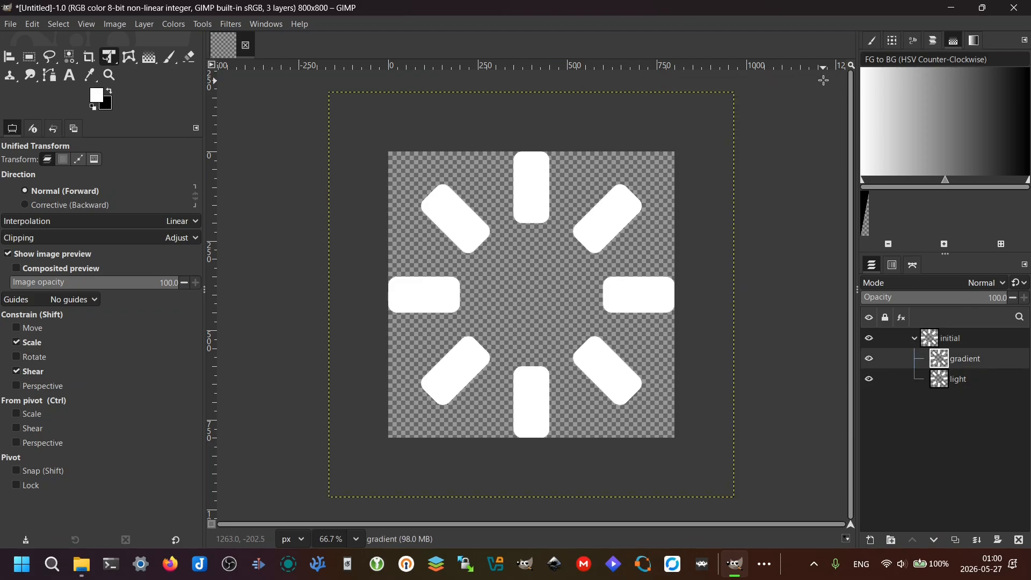
Select the gradient layer's bars from its alpha, add a layer mask initialized from the selection, and deselect with the layer itself active.
right_click(947, 363)
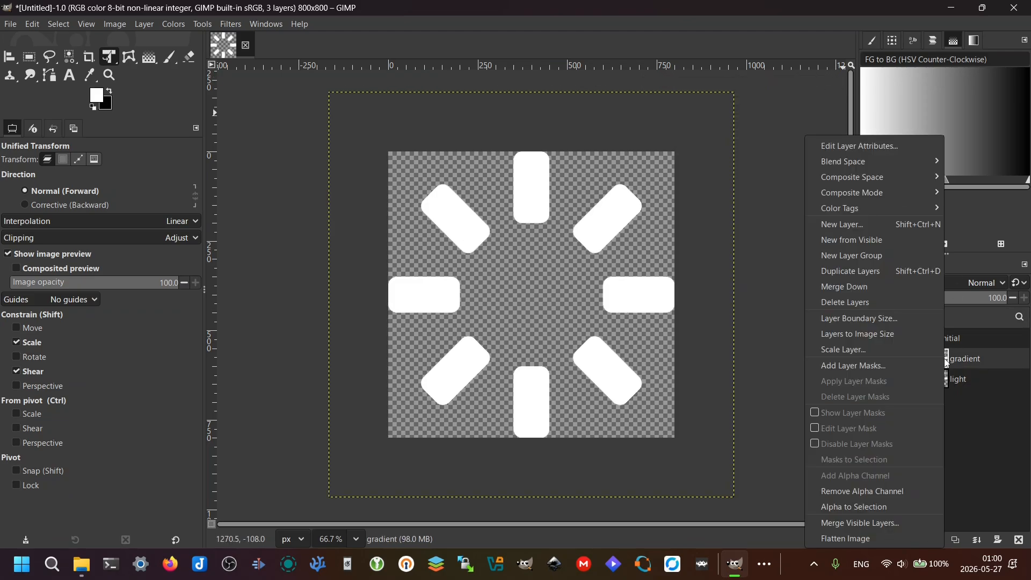
left_click(873, 505)
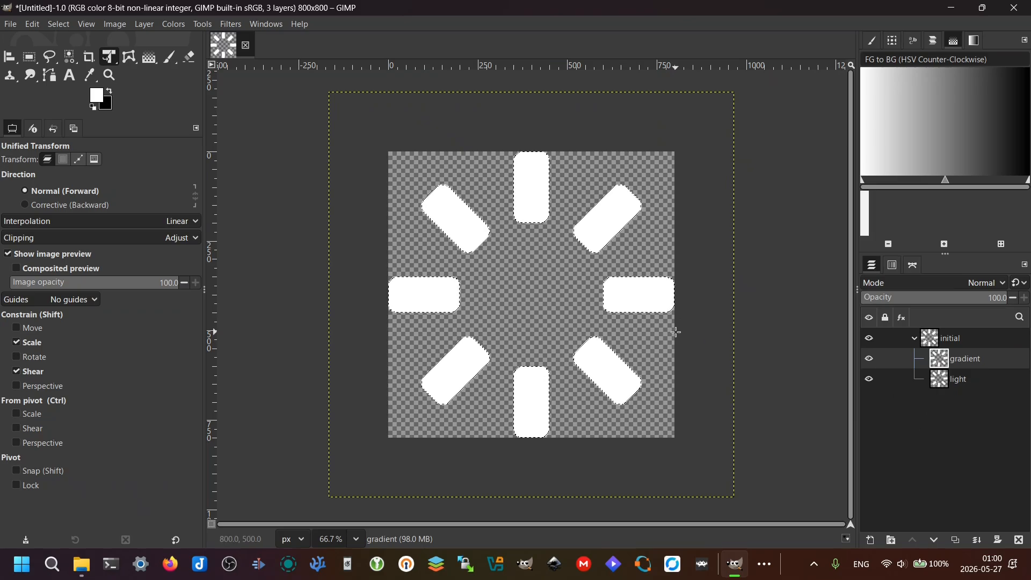
right_click(950, 353)
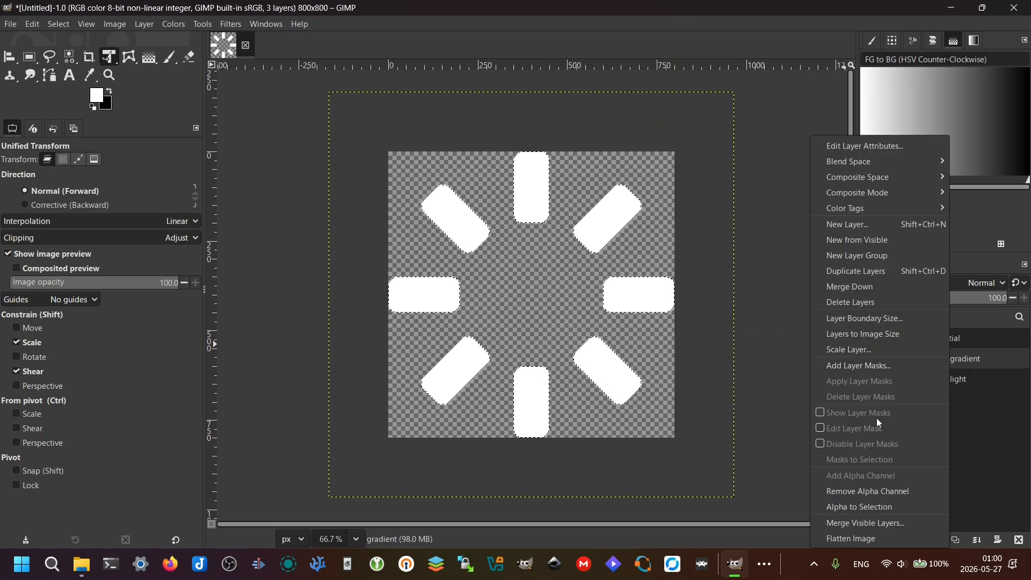
left_click(873, 367)
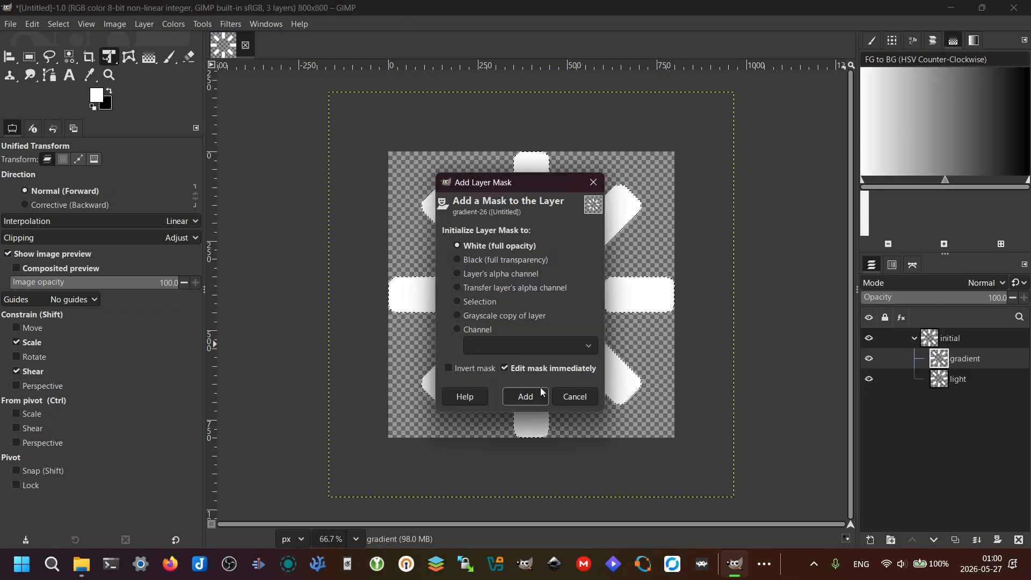
left_click(483, 301)
left_click(525, 396)
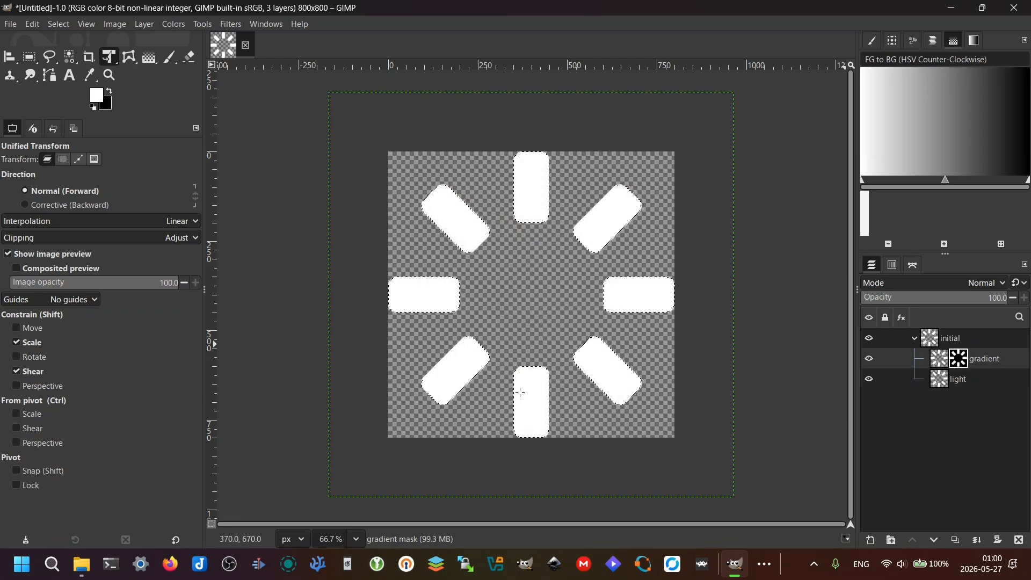
left_click(937, 356)
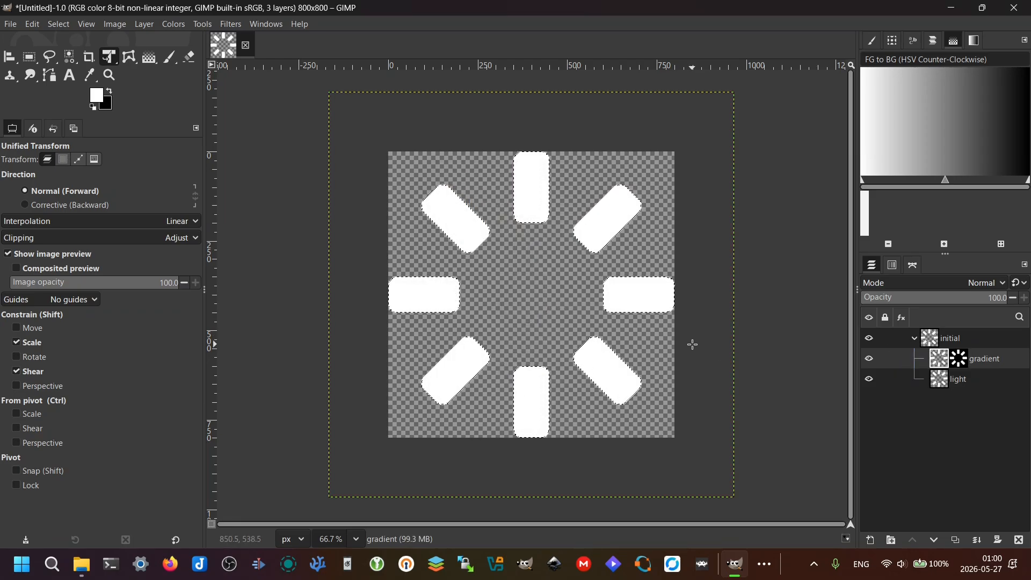
key("ctrl+shift+a")
Draw a radial gradient about 494 px long on the gradient layer and set the foreground color to a medium blue.
left_click(947, 360)
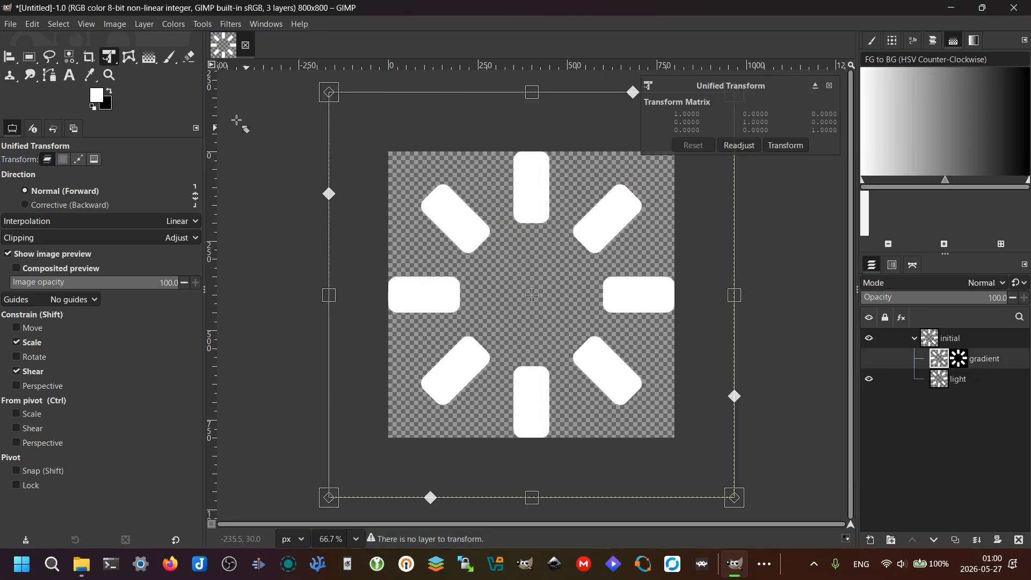
key("g")
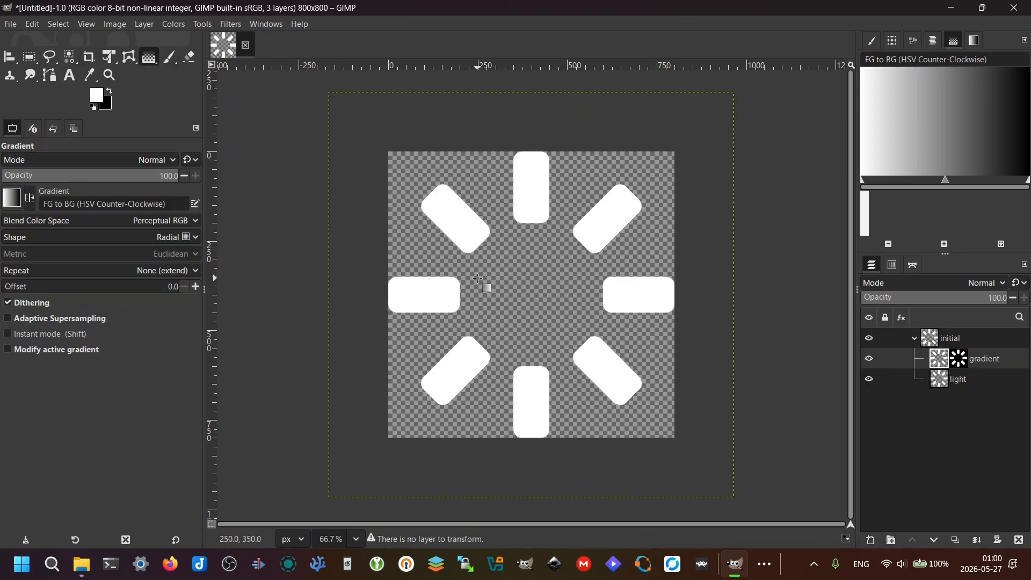
left_click(100, 98)
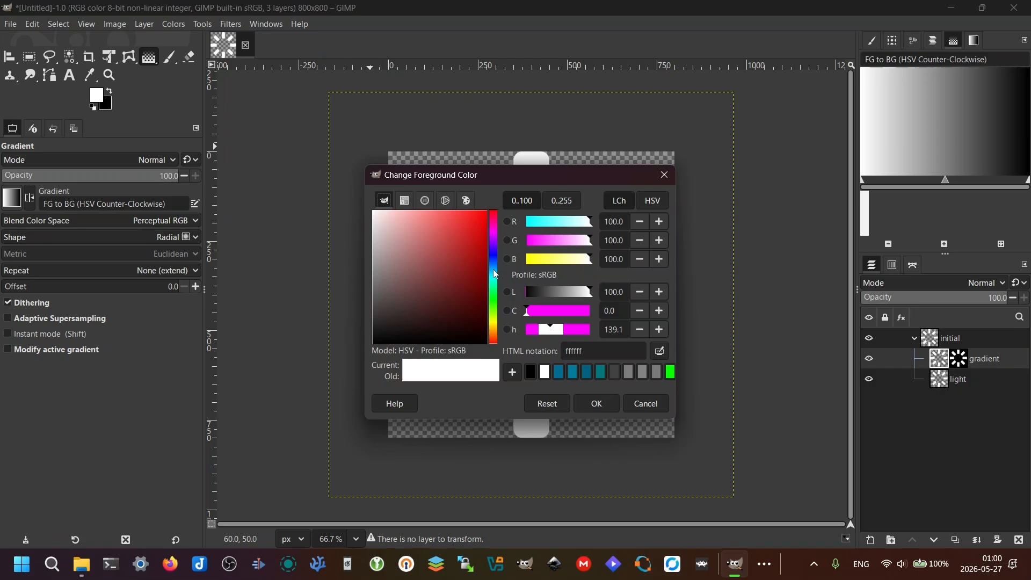
left_click(495, 271)
left_click_drag(473, 269, 683, 295)
left_click(597, 404)
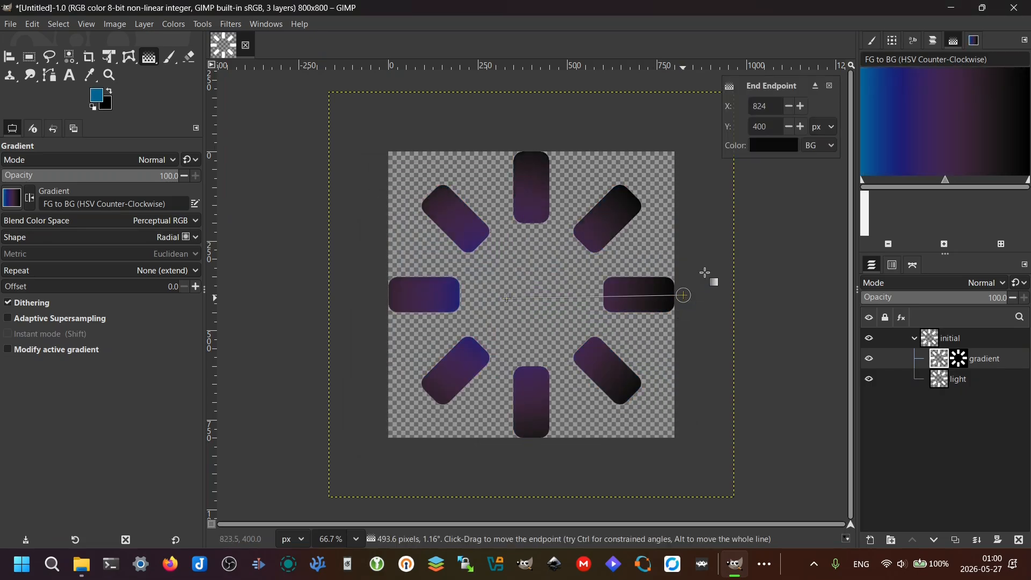
Set the gradient's start endpoint to X 400, Y 400, extend its end horizontally to about X 968, and apply it.
left_click(508, 298)
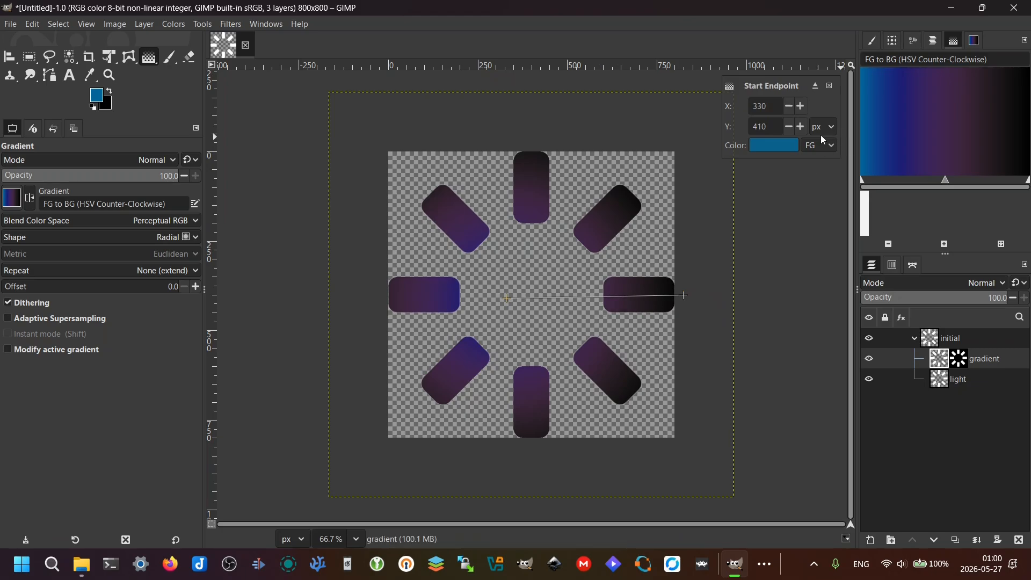
key("Tab")
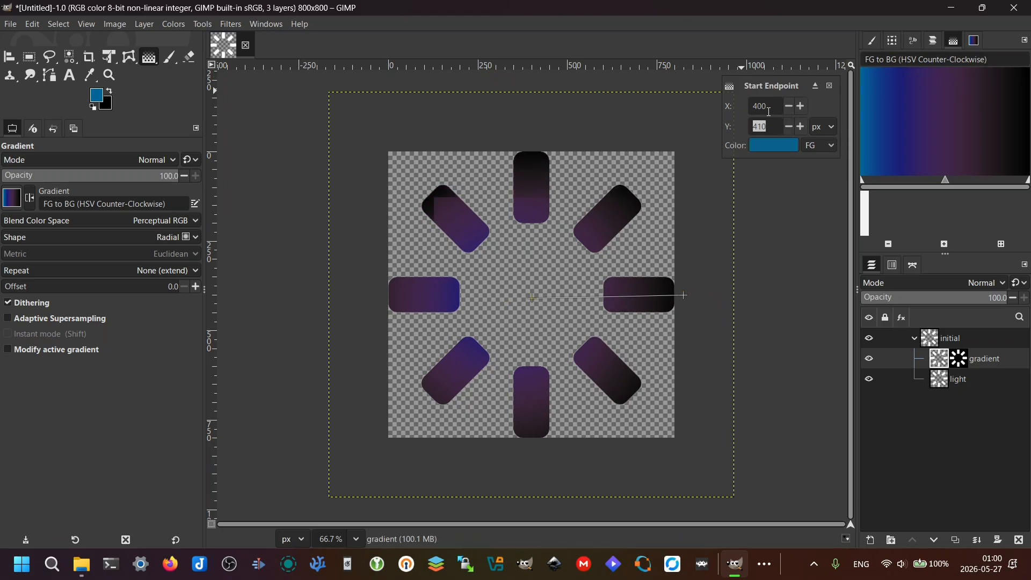
type("400")
key("Return")
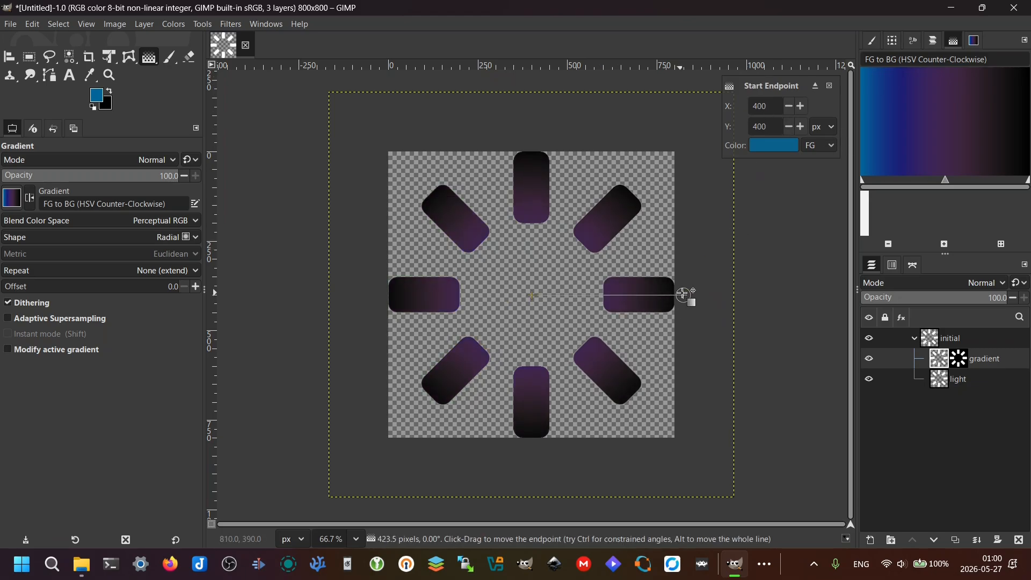
left_click_drag(684, 296, 736, 297)
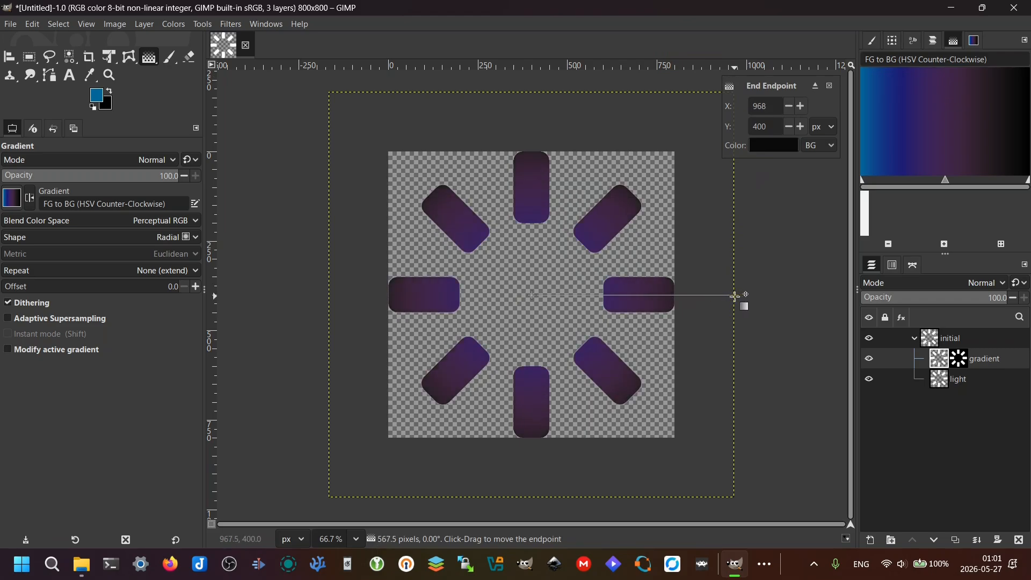
key("Return")
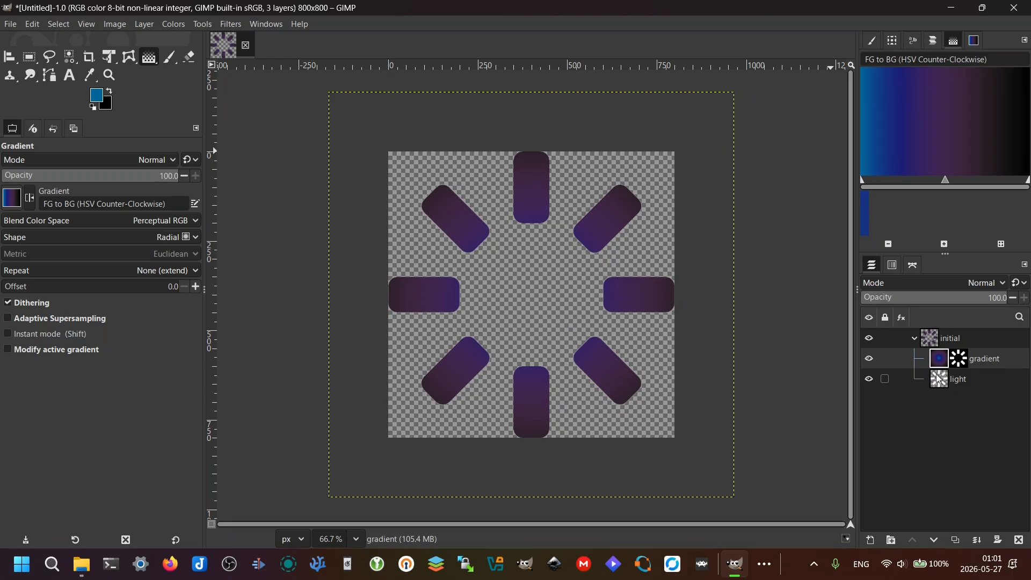
Duplicate the gradient and light layers together, move both copies above the initial group, and hide the group.
left_click(945, 360, "ctrl")
key("ctrl+v")
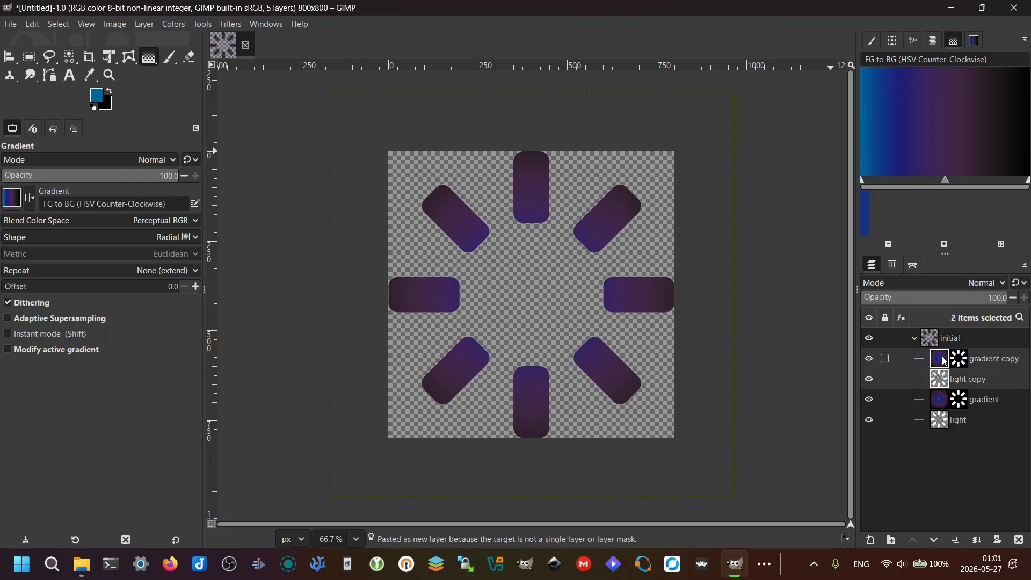
left_click_drag(940, 358, 929, 339)
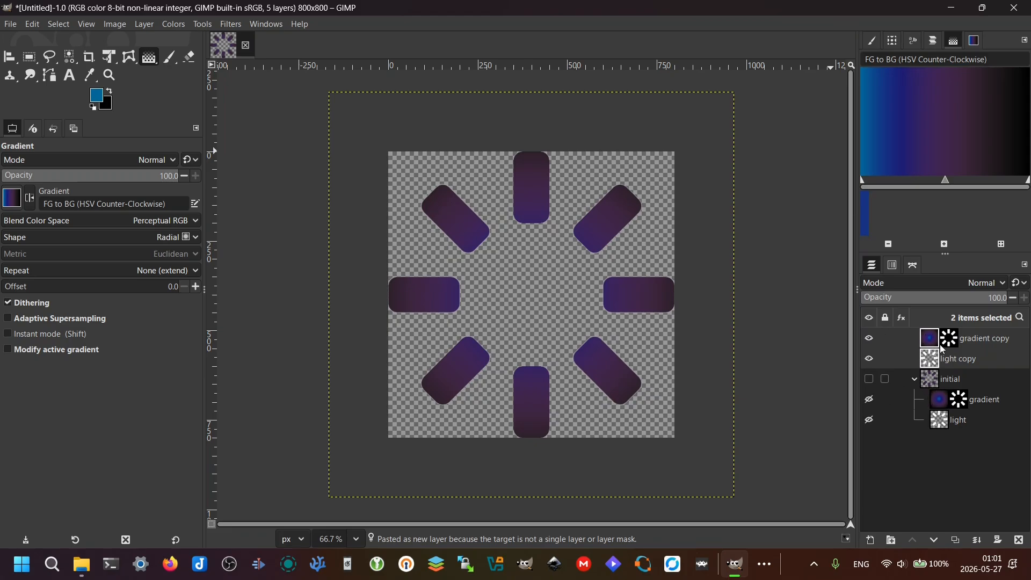
Erase every gradient-colored bar except the top one on the gradient copy, using the Paintbrush in Erase mode at size 223.
left_click(931, 341)
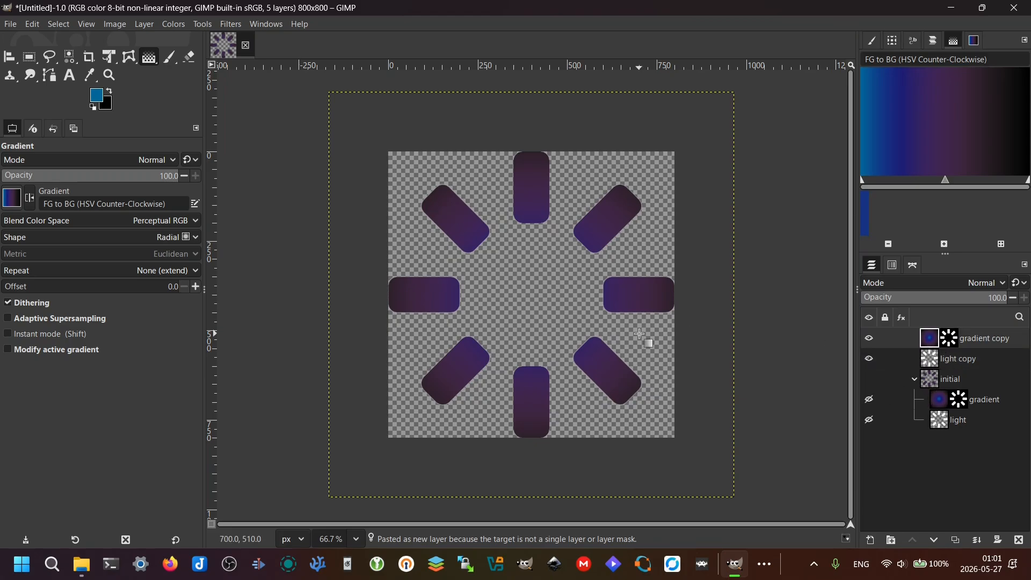
key("p")
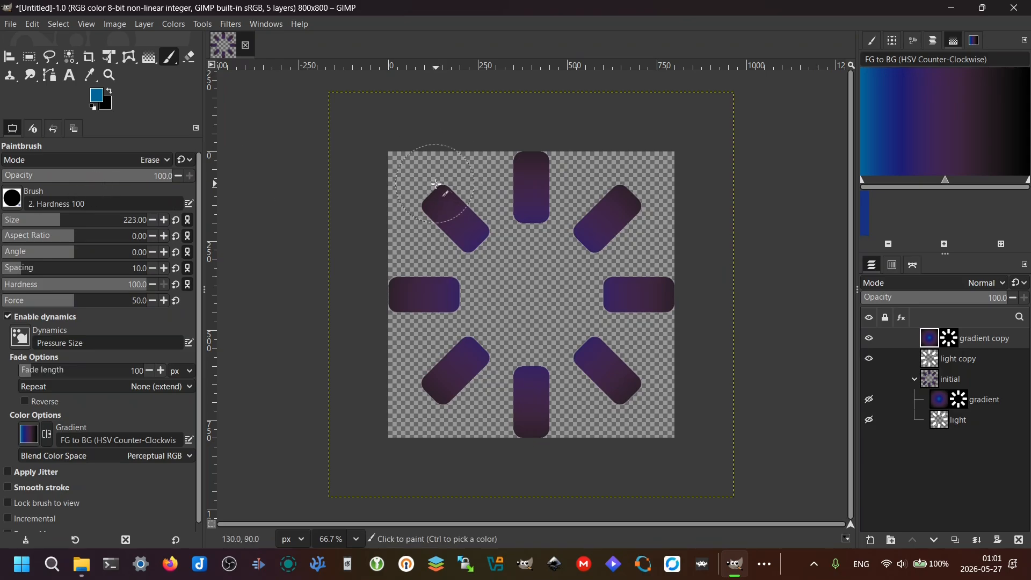
mouse_move(437, 184)
left_mouse_down()
mouse_move(459, 231)
mouse_move(409, 273)
mouse_move(465, 327)
mouse_move(412, 419)
mouse_move(601, 404)
mouse_move(495, 387)
mouse_move(621, 385)
mouse_move(593, 384)
mouse_move(670, 398)
mouse_move(689, 319)
mouse_move(656, 293)
mouse_move(615, 328)
mouse_move(611, 189)
left_mouse_up()
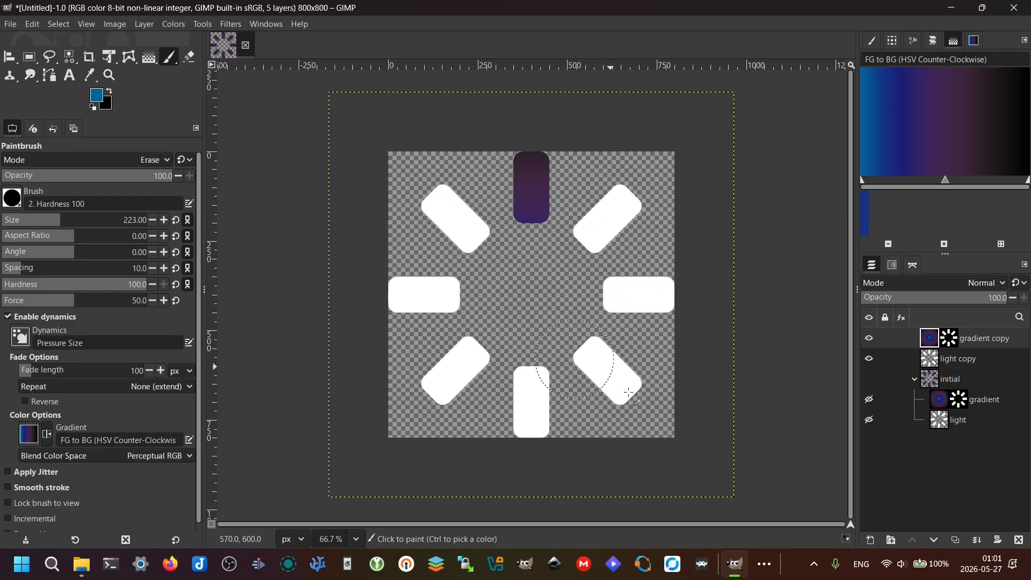
Merge the gradient copy down onto the light copy and rename the merged layer "1".
left_click(935, 361)
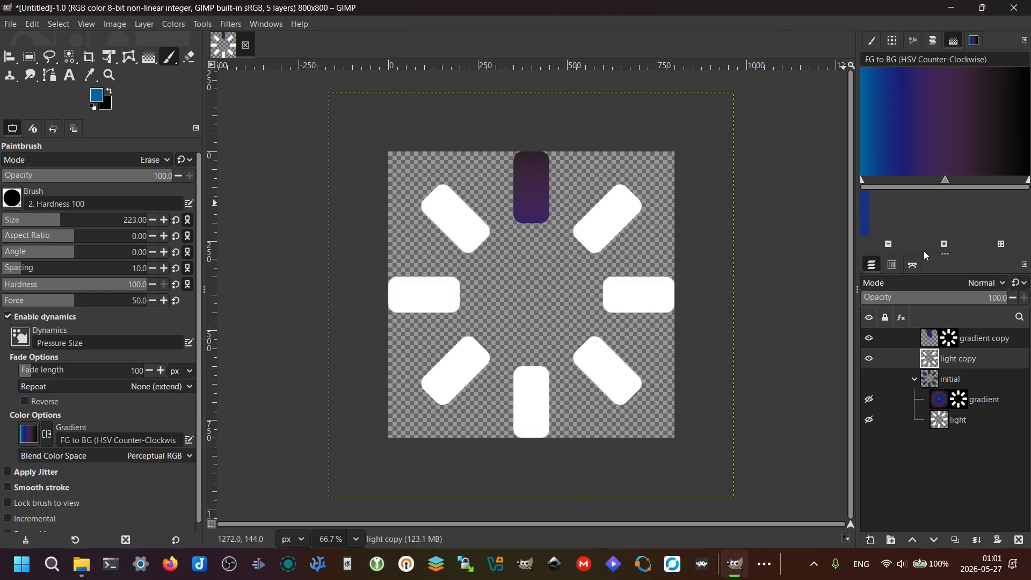
left_click(933, 347)
right_click(933, 347)
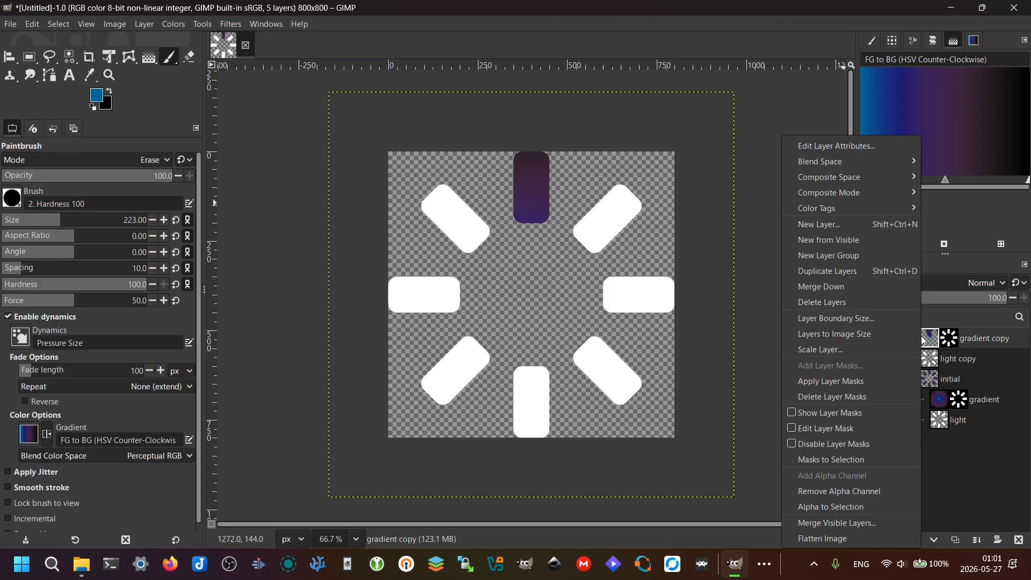
left_click(839, 288)
double_click(958, 343)
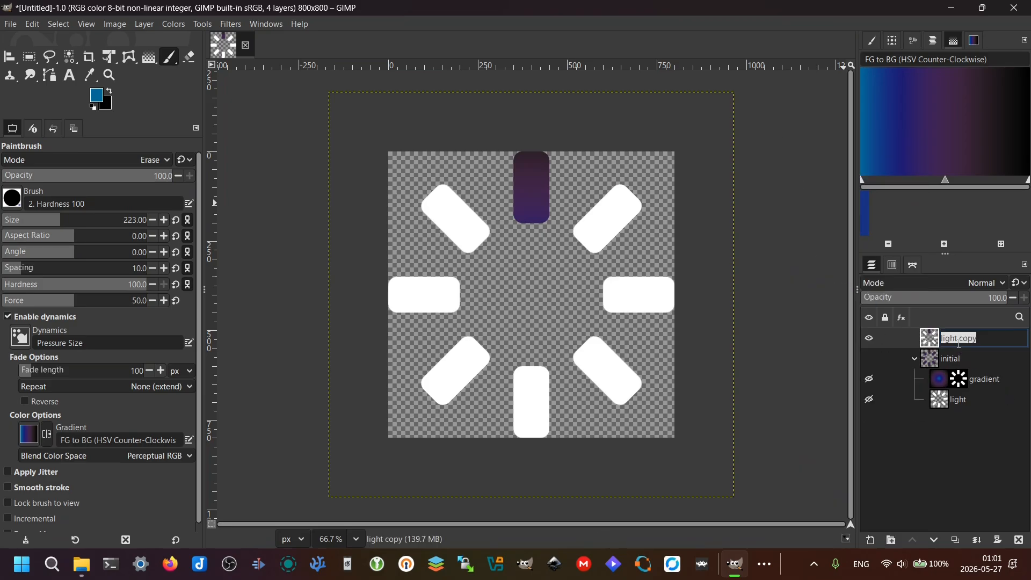
type("1")
key("Return")
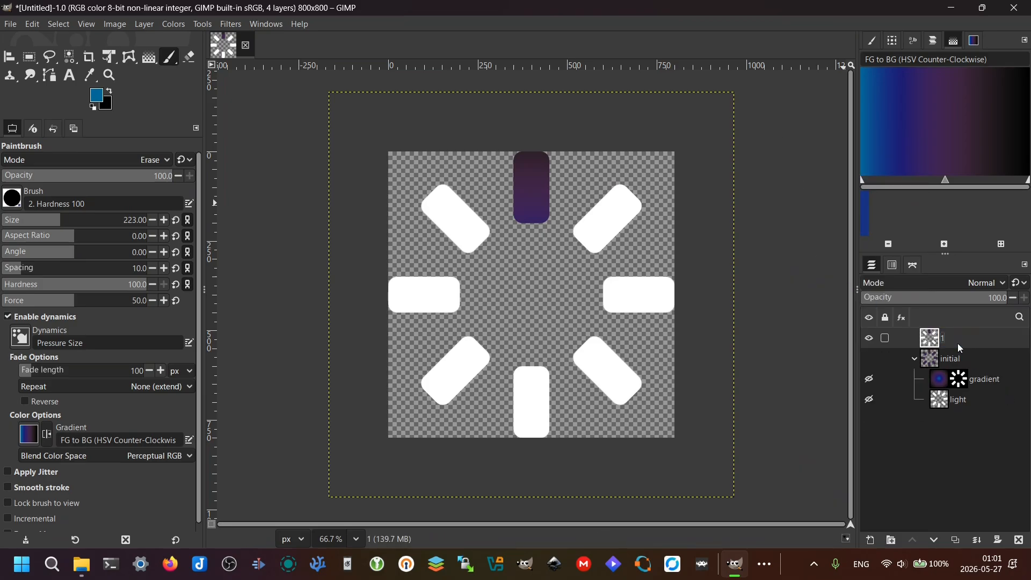
Copy the gradient and light layers from the initial group and move the pasted pair above layer 1, outside the group.
left_click(940, 384)
left_click(942, 406, "shift")
key("ctrl+c")
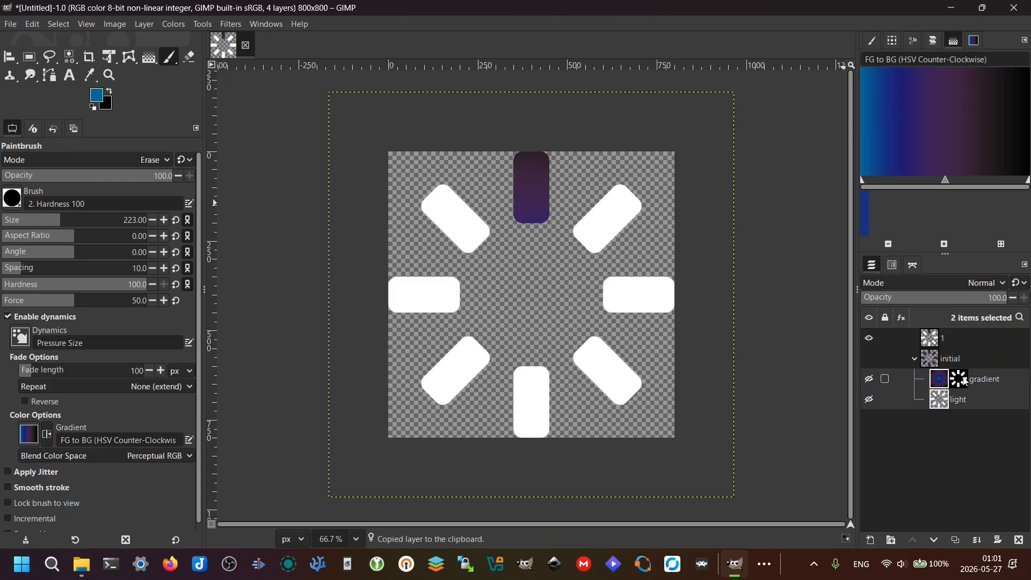
key("ctrl+v")
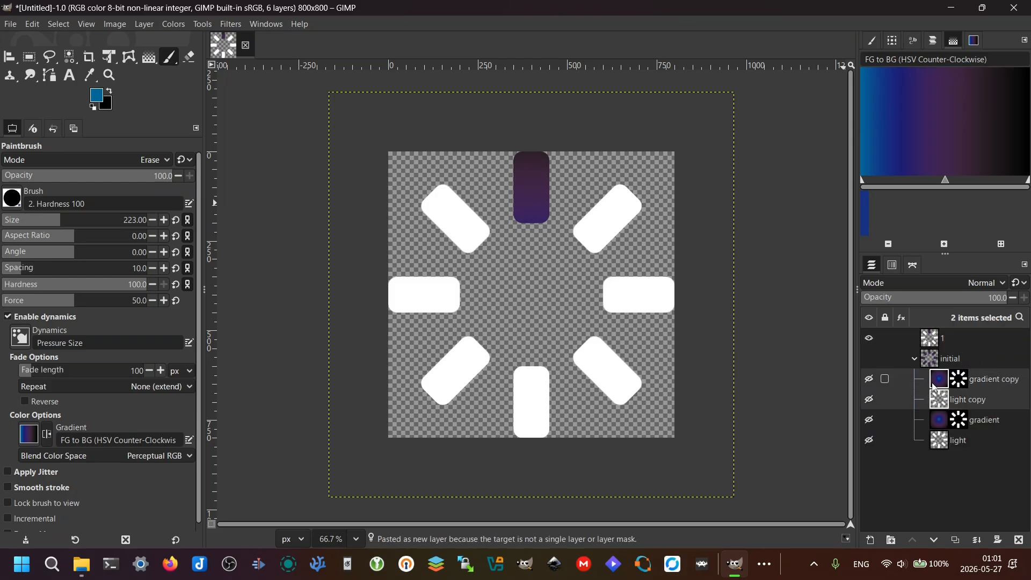
left_click_drag(951, 380, 940, 334)
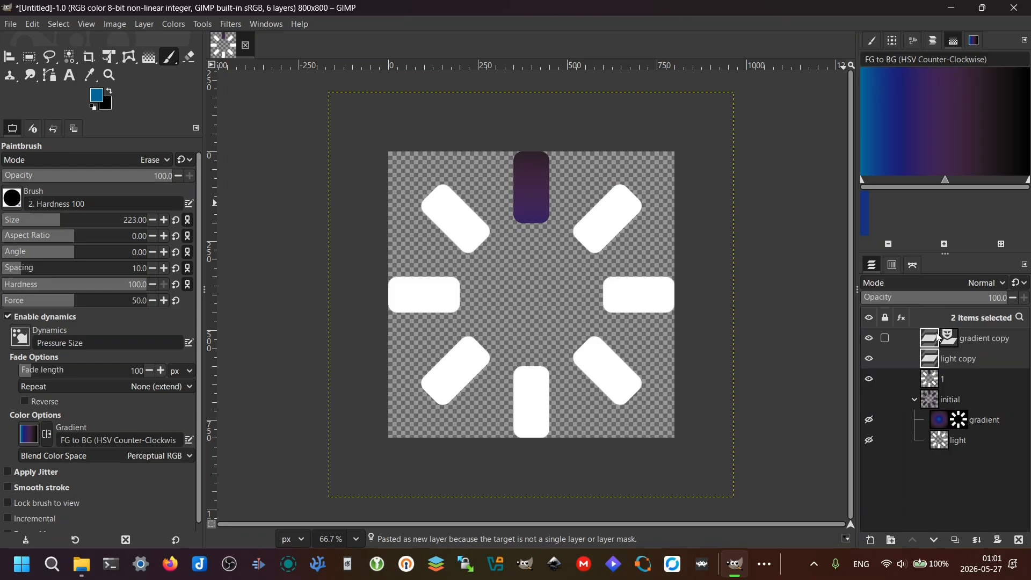
Delete all bars except the upper-right one from the new gradient copy using rectangular selections.
left_click(941, 363)
key("r")
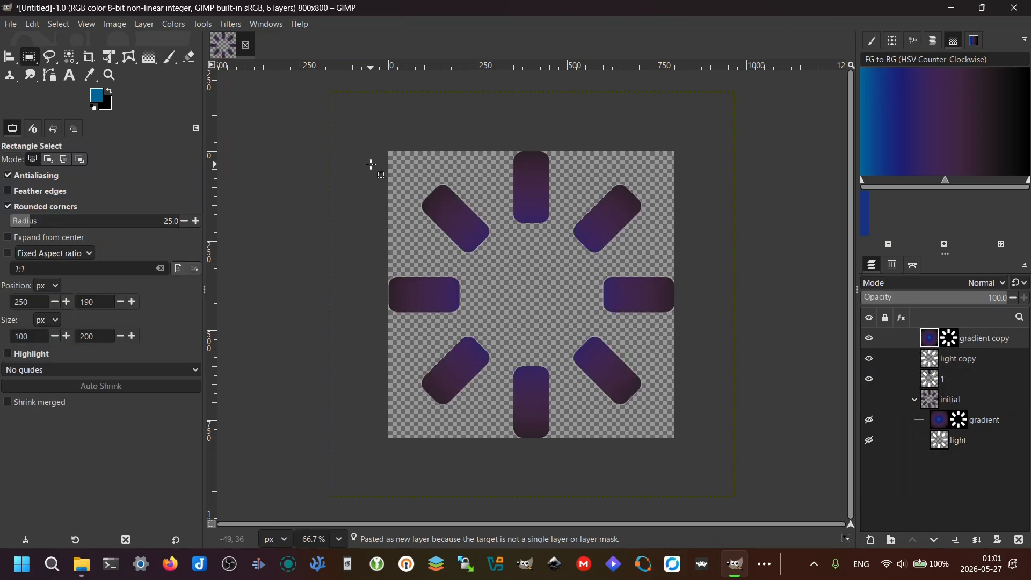
left_click_drag(351, 129, 558, 468)
key("Delete")
left_click_drag(699, 271, 510, 431)
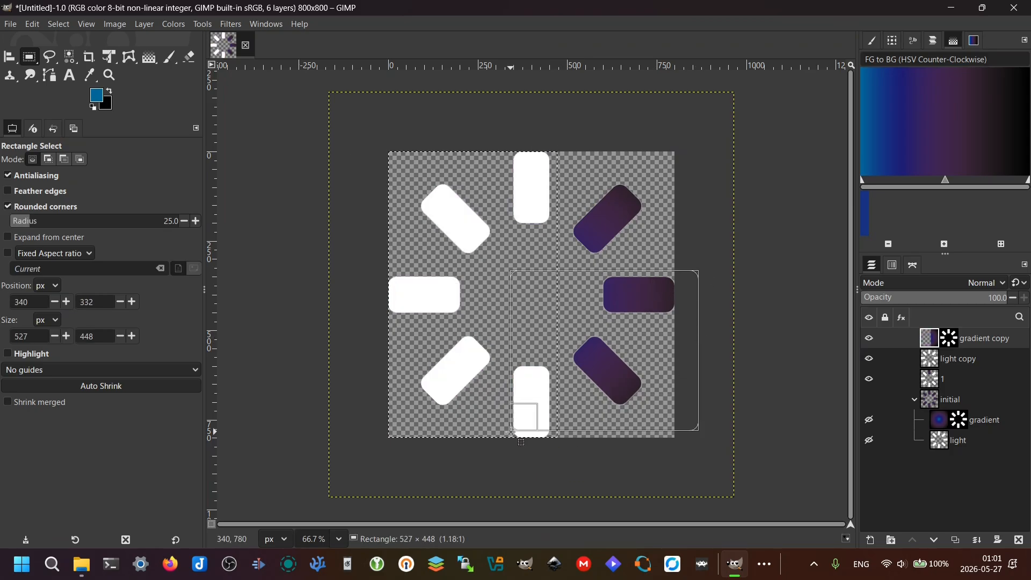
key("Delete")
Delete the upper-right white bar from the light copy and merge the gradient copy down onto it as layer "2".
left_click(922, 363)
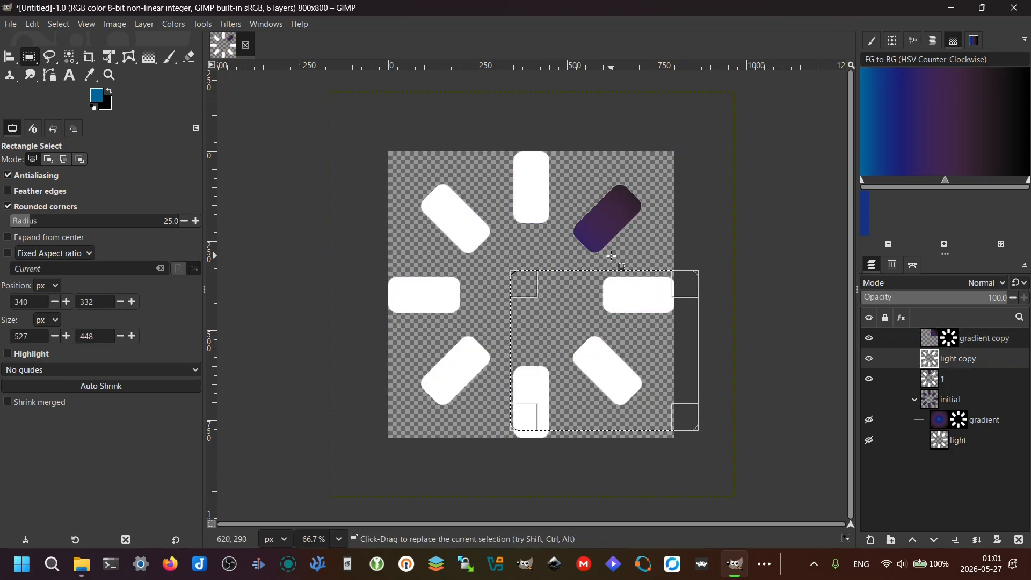
left_click_drag(679, 166, 564, 263)
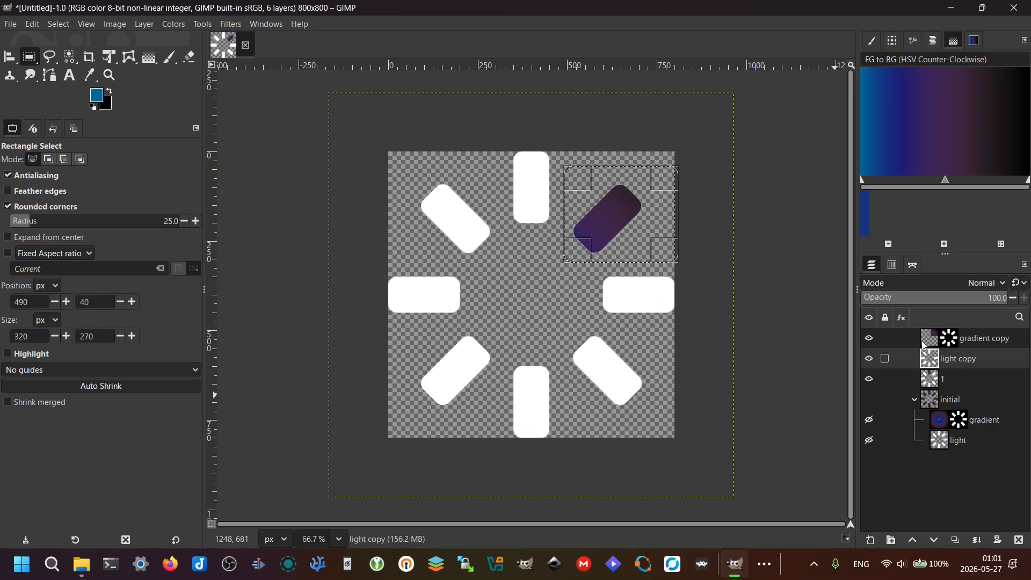
left_click(932, 344)
right_click(933, 344)
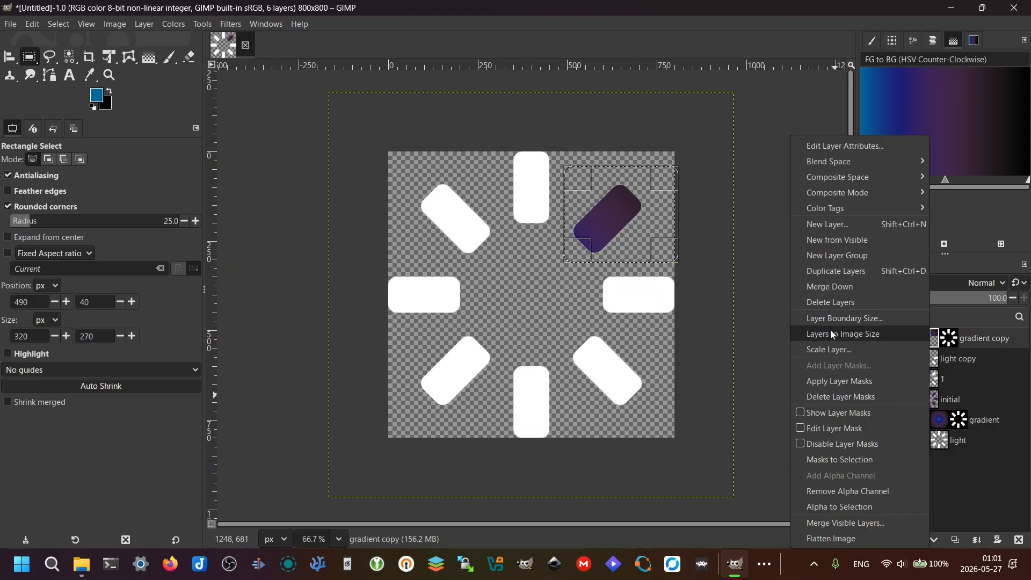
left_click(830, 286)
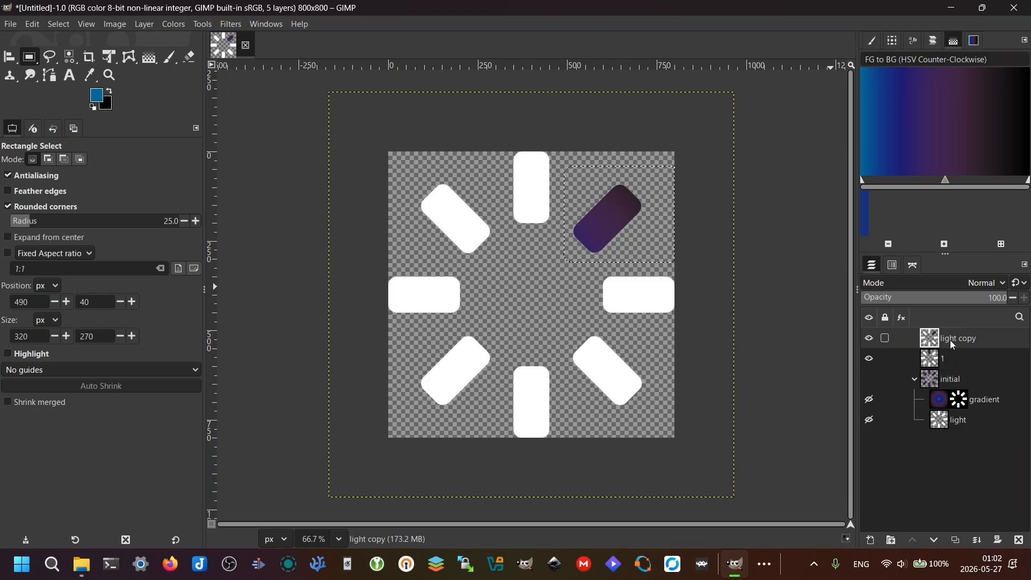
Copy the gradient and light layers from the initial group, place the pasted pair above layer 2 outside the group, and make it visible.
left_click(935, 402)
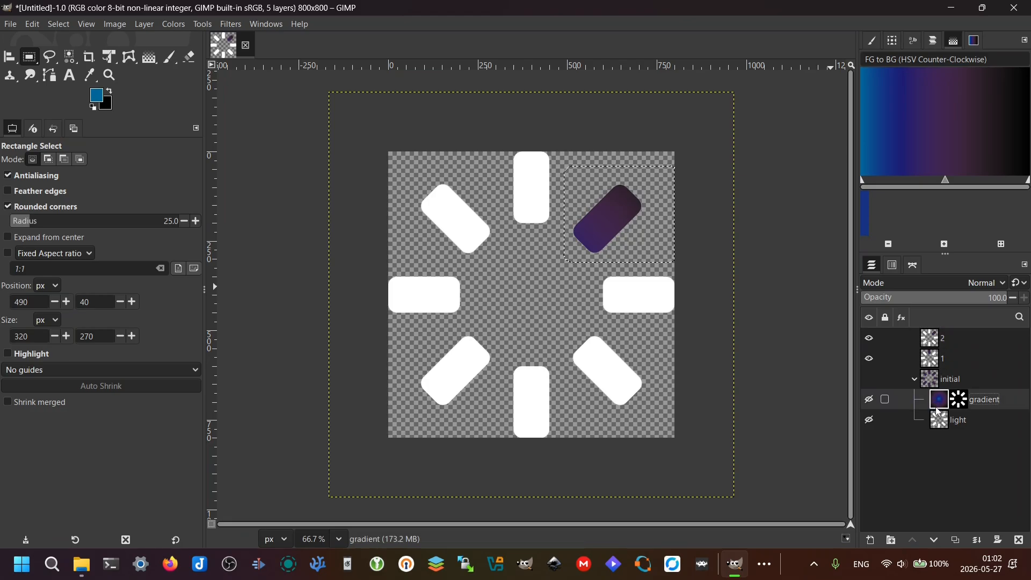
left_click(940, 418, "shift")
key("ctrl+c")
key("ctrl+v")
left_click_drag(939, 419, 939, 330)
left_click(869, 338)
Delete all bars except the right one from the gradient copy and remove the right white bar from the light copy.
left_click(930, 338)
left_click_drag(356, 124, 567, 447)
left_click(930, 358)
left_click_drag(593, 270, 705, 330)
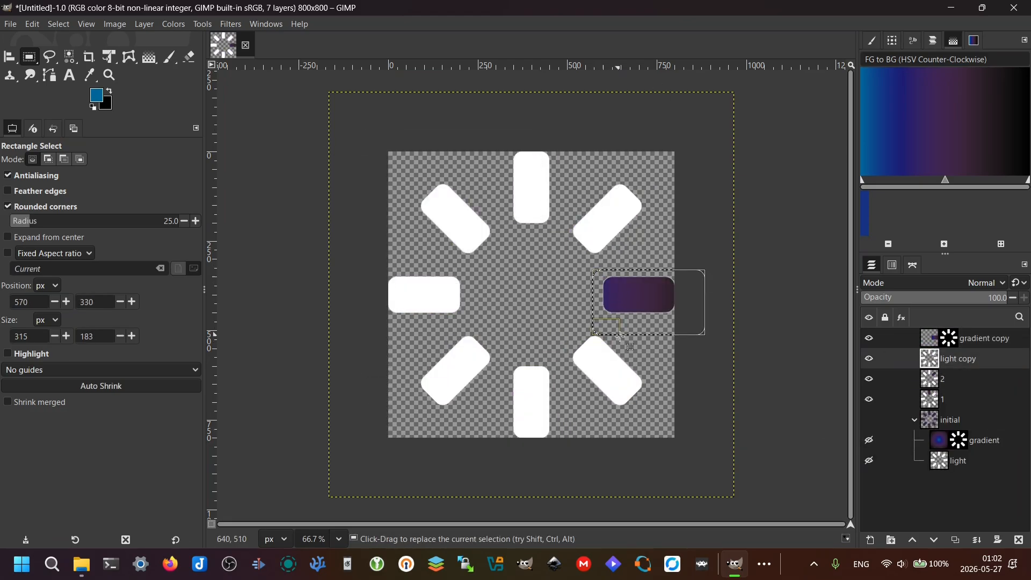
Merge the gradient copy with the right bar down onto the light copy and rename the result "3".
right_click(931, 339)
left_click(831, 286)
type("3")
Paste new copies of the initial gradient and light layers, move them above layer 3, and make them visible.
left_click(939, 420)
left_click(940, 439, "shift")
key("ctrl+v")
left_click_drag(940, 421, 939, 330)
left_click(869, 338)
Delete every bar except the lower-right one from the gradient copy using rectangular selections.
left_click(930, 339)
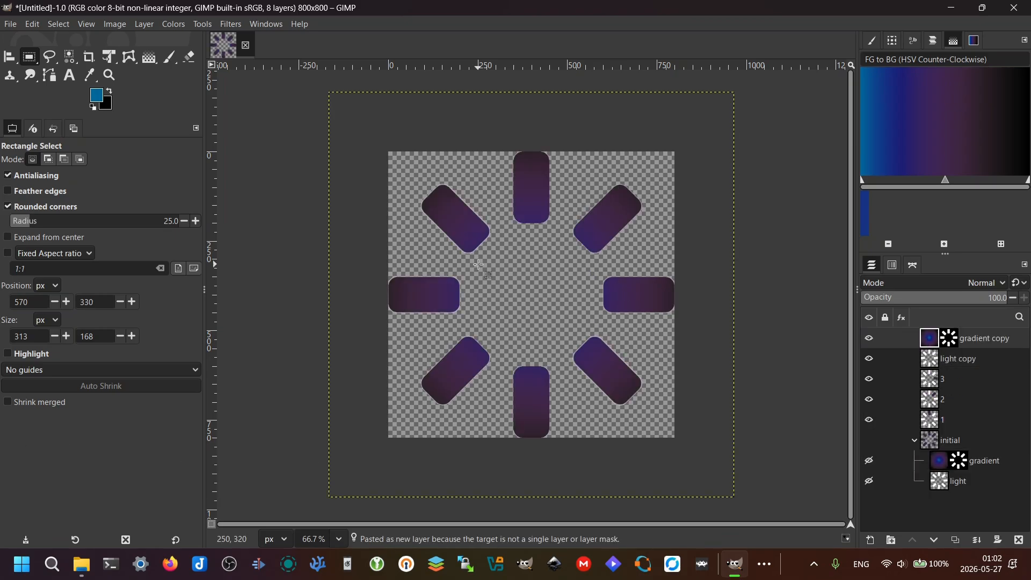
left_click_drag(689, 124, 351, 321)
key("Delete")
left_click_drag(388, 288, 557, 460)
Delete the lower-right white bar from the light copy and merge the gradient copy onto it as layer "4".
left_click(930, 359)
left_click_drag(564, 331, 664, 420)
type("4")
Paste new copies of the initial gradient and light layers and move the pair above layer 4, outside the group.
left_click(938, 441)
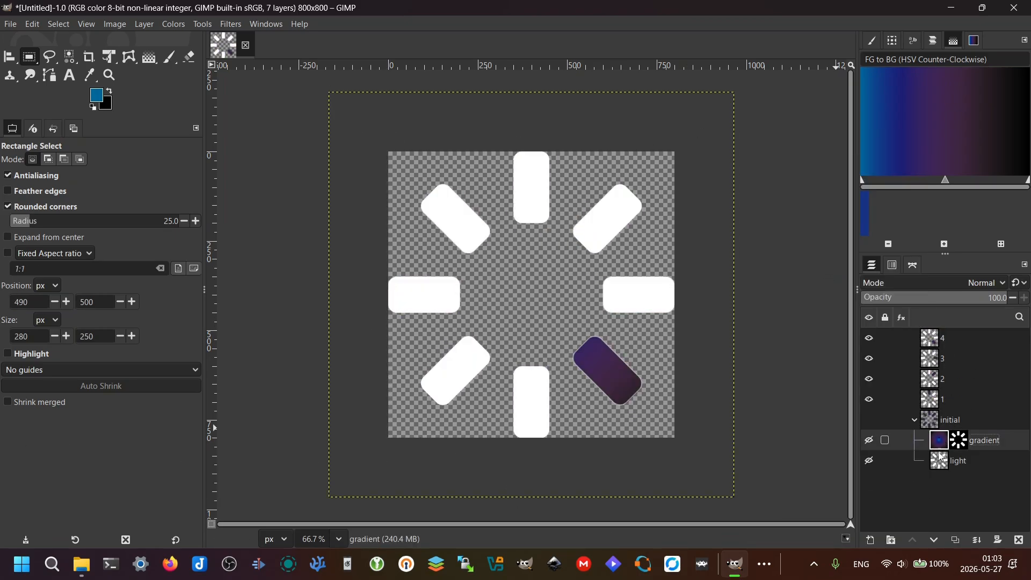
key("ctrl+v")
left_click_drag(940, 441, 938, 330)
Keep only the bottom bar on the gradient copy and delete the bottom white bar from the light copy.
left_click_drag(711, 464, 567, 315)
left_click_drag(359, 283, 502, 444)
left_click(929, 359)
left_click_drag(564, 344, 503, 454)
Merge the gradient copy with the bottom bar down onto the light copy and rename the result "5".
right_click(933, 339)
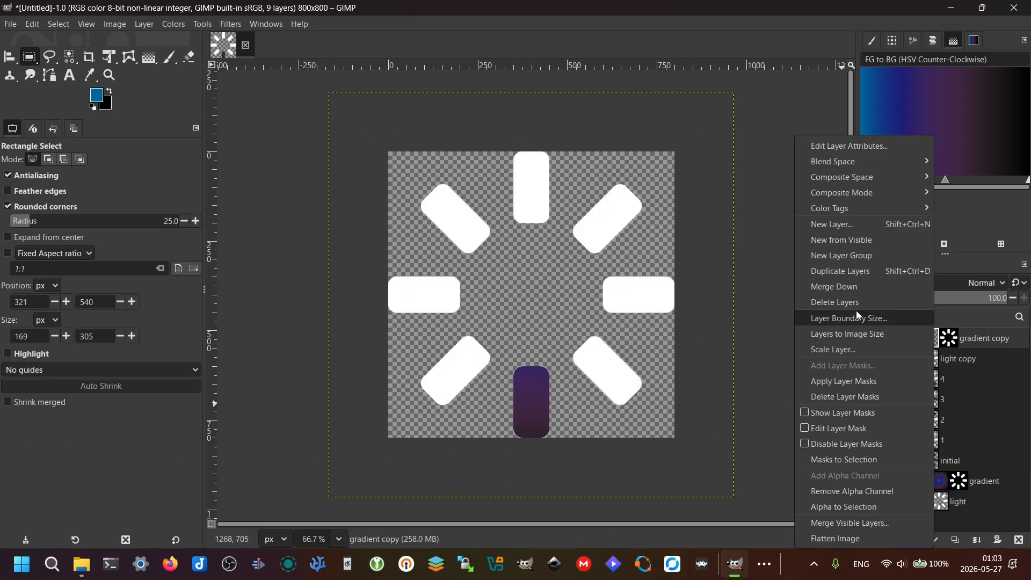
left_click(833, 287)
type("5")
Paste new copies of the initial gradient and light layers, move them above layer 5, and make them visible.
left_click(940, 461)
key("ctrl+v")
left_click_drag(940, 462, 939, 333)
left_click(869, 339)
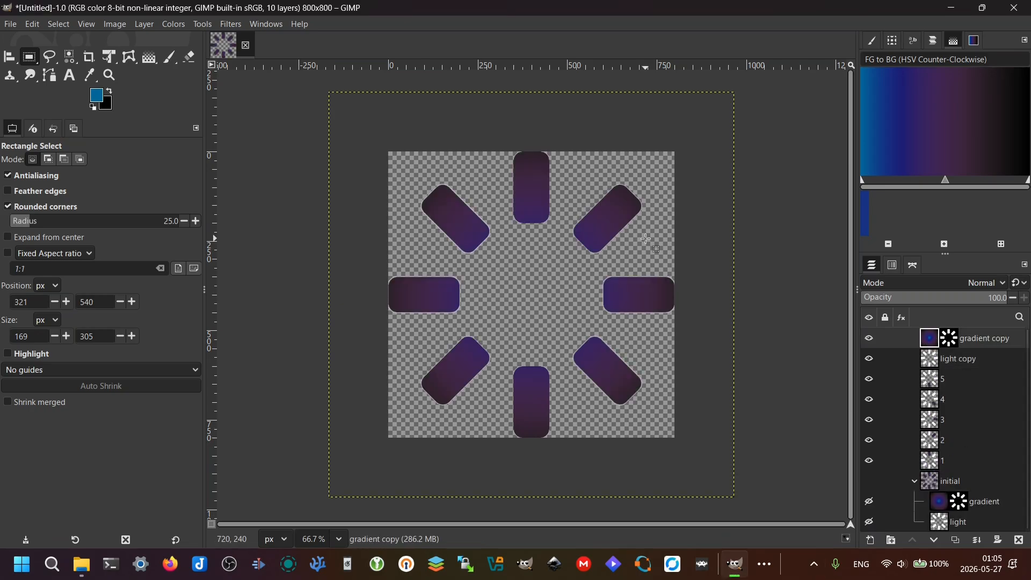
Delete every bar except the lower-left one from the gradient copy using rectangular selections.
left_click_drag(779, 490, 500, 136)
key("Delete")
key("Delete")
mouse_move(361, 128)
left_mouse_down()
mouse_move(518, 327)
mouse_move(402, 431)
left_mouse_up()
Delete the lower-left white bar from the light copy and merge the gradient copy onto it as layer "6".
left_click(929, 359)
key("Delete")
right_click(962, 339)
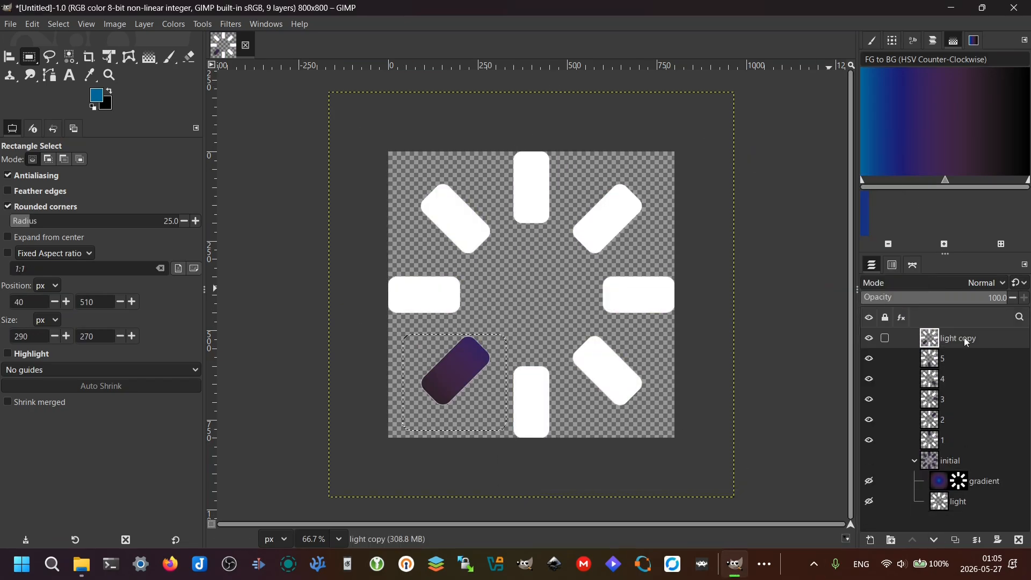
type("6")
Paste new copies of the initial gradient and light layers, move them above layer 6, and make them visible.
key("ctrl+v")
left_click_drag(940, 462, 938, 332)
left_click(869, 338)
Delete every bar except the left one from the gradient copy using rectangular selections.
left_click_drag(398, 320, 707, 468)
key("Delete")
left_click_drag(726, 407, 501, 113)
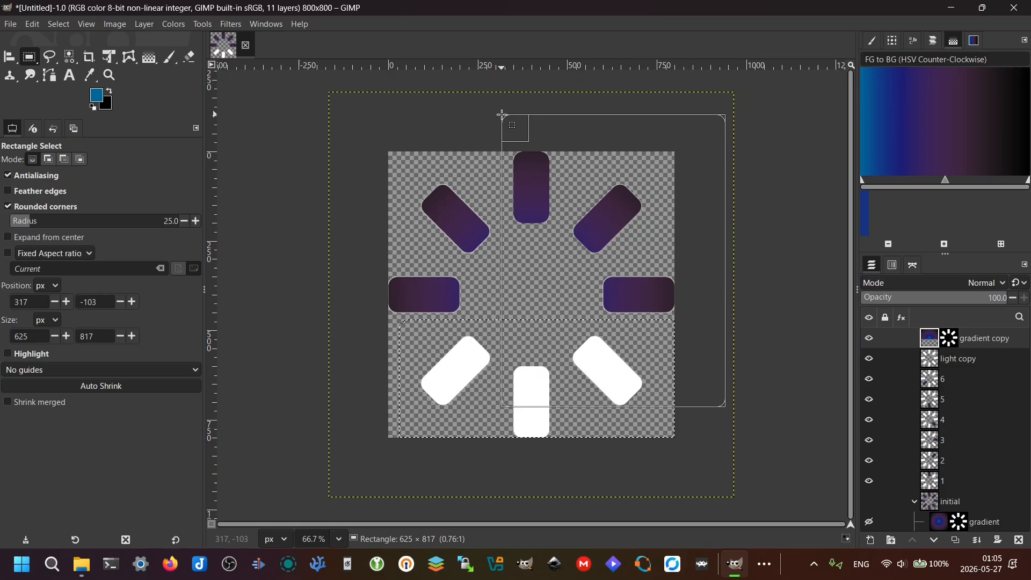
key("Delete")
Delete the left white bar from the light copy and merge the gradient copy onto it as layer "7".
left_click(929, 359)
left_click_drag(488, 320, 362, 266)
type("7")
Copy the gradient and light layers from the initial group again, move the pasted pair above layer 7, and make it visible.
left_click(983, 501)
left_click(958, 521, "shift")
key("ctrl+v")
left_click_drag(939, 479, 938, 333)
left_click(869, 339)
Keep only the upper-left bar on the gradient copy and delete the upper-left white bar from the light copy.
left_click_drag(360, 270, 747, 458)
key("Delete")
left_click_drag(497, 139, 712, 278)
key("Delete")
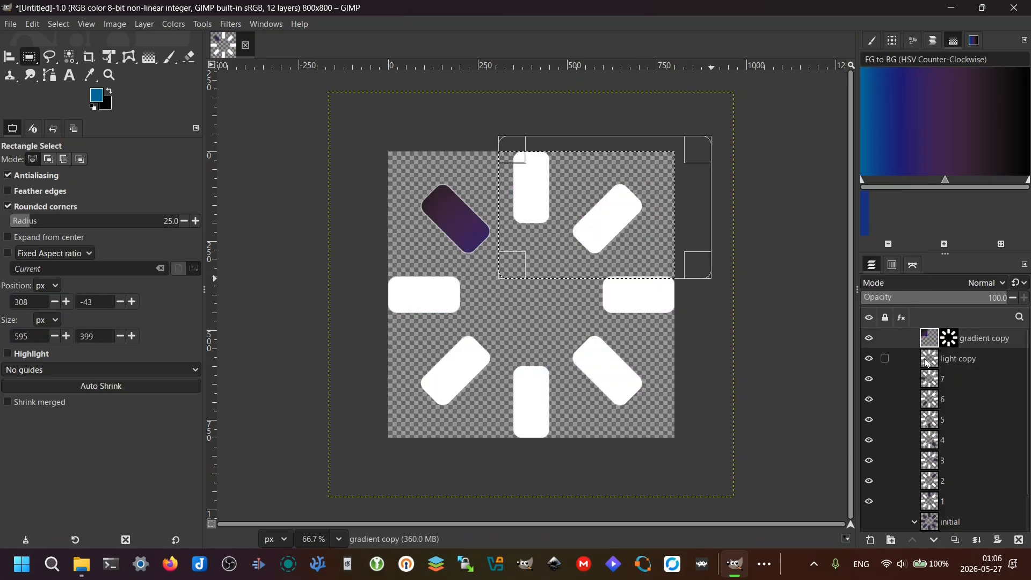
key("Page_Down")
left_click_drag(396, 152, 496, 259)
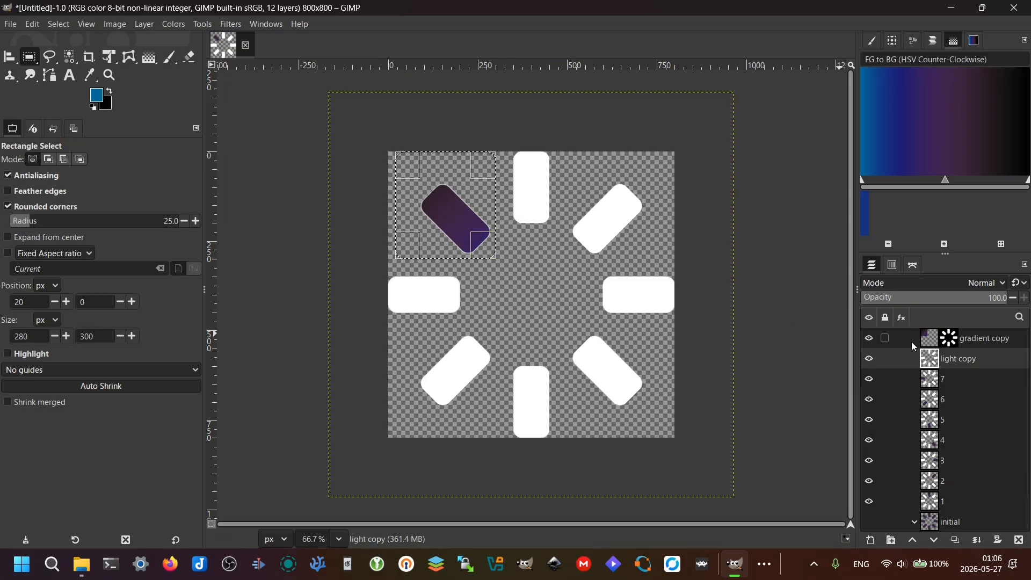
Merge the gradient copy with the upper-left bar down onto the light copy and rename the merged layer "8".
left_click(923, 343)
right_click(922, 344)
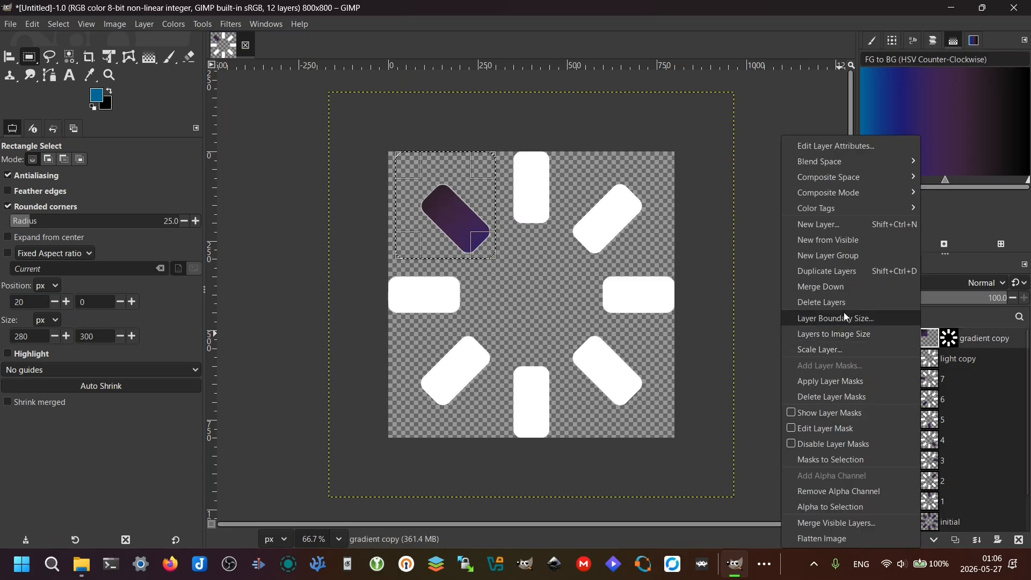
left_click(838, 286)
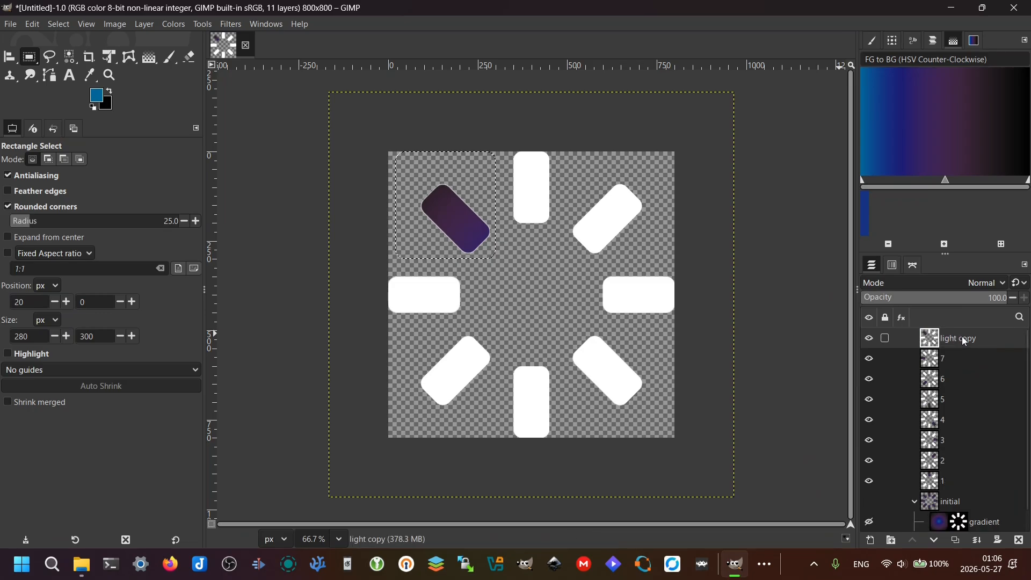
double_click(965, 341)
type("8")
key("Return")
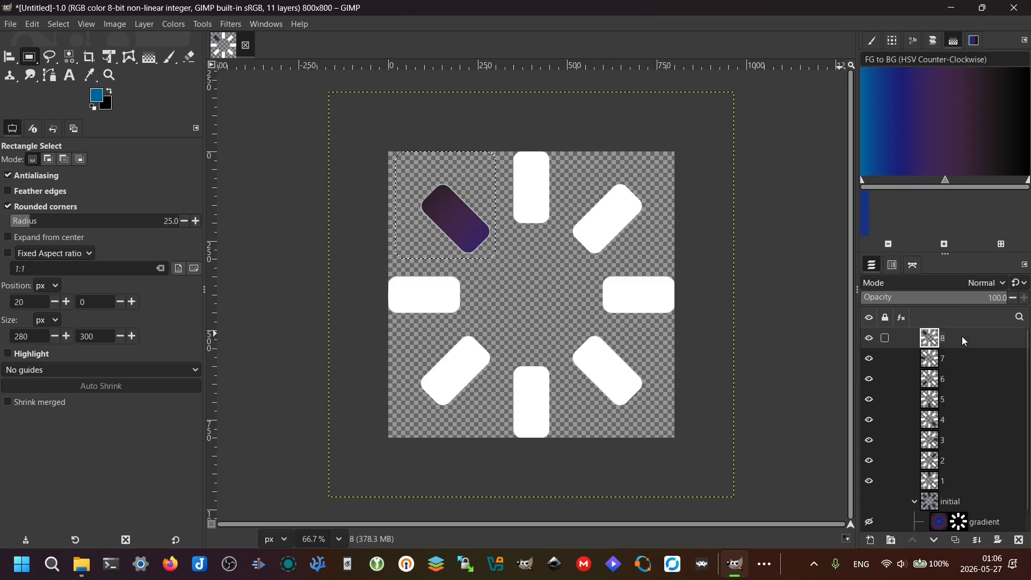
Delete the original gradient layer and the whole initial group, leaving only the numbered frame layers.
left_click(940, 525)
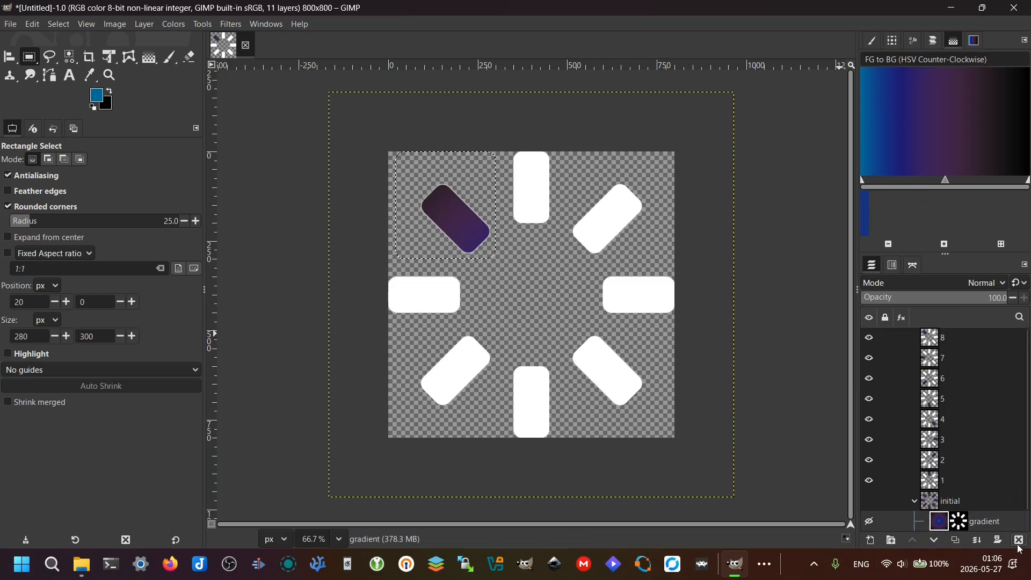
left_click(1020, 541)
left_click(936, 502)
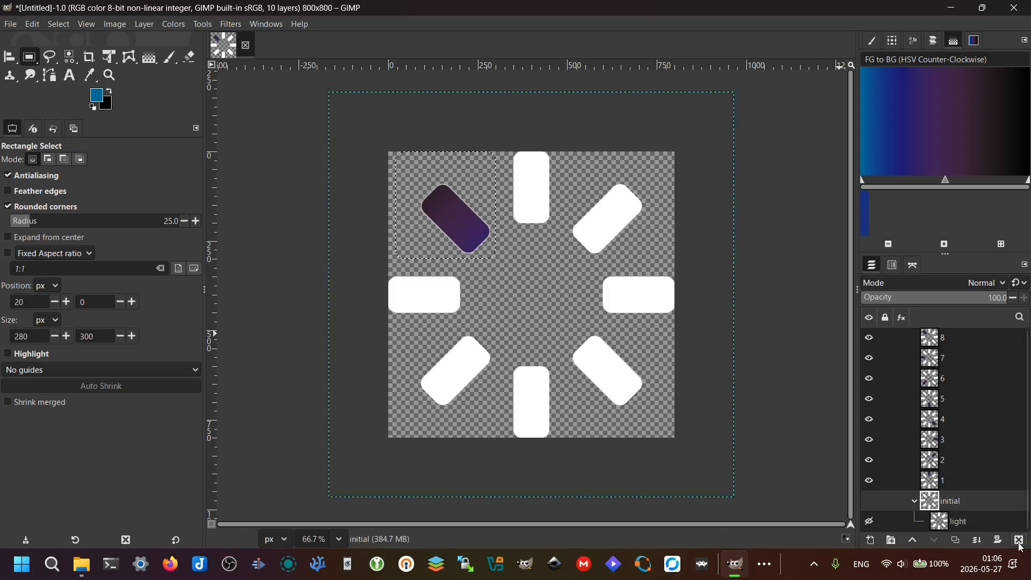
left_click(1021, 540)
Preview the frames by showing layers 1 through 8 one at a time, ending with only layer 8 visible.
left_click(872, 480, "shift")
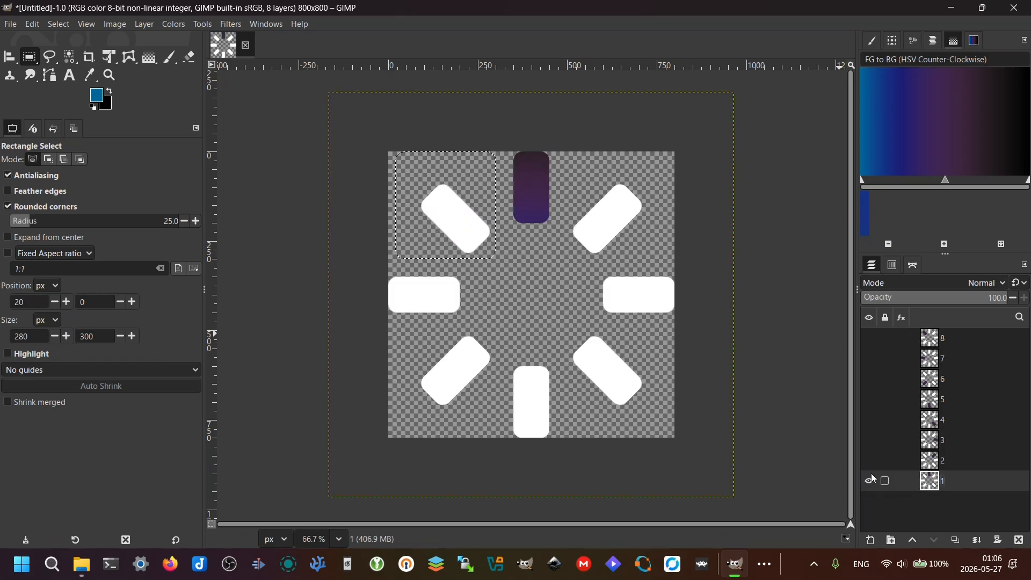
left_click(870, 461, "shift")
left_click(871, 440, "shift")
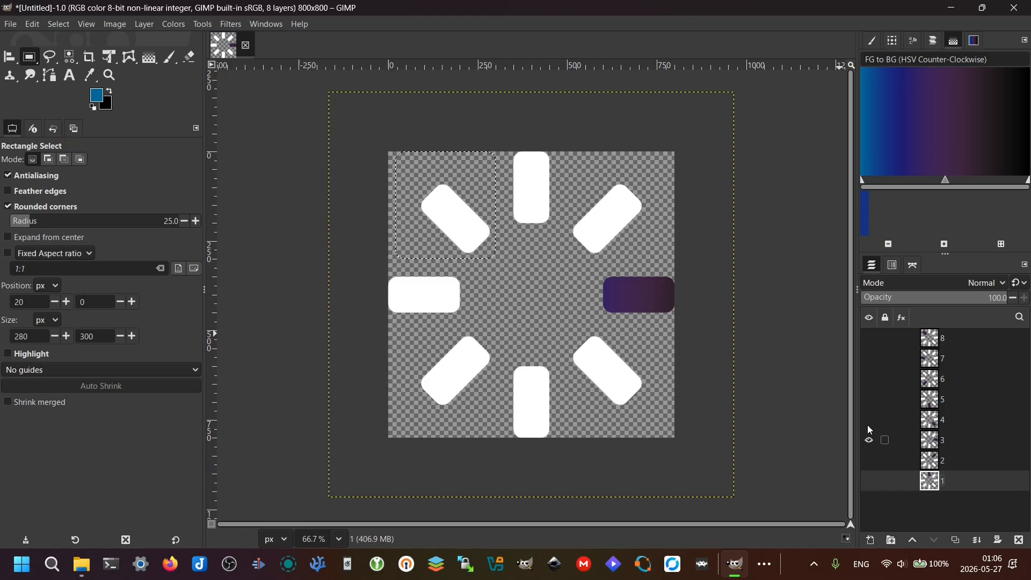
left_click(870, 420, "shift")
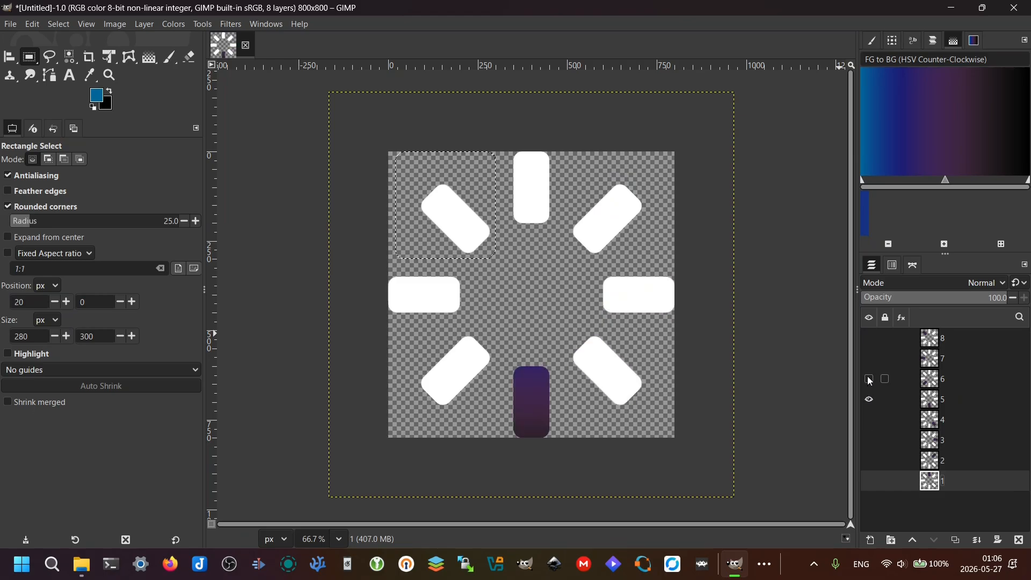
left_click(870, 379, "shift")
left_click(870, 359, "shift")
left_click(870, 339, "shift")
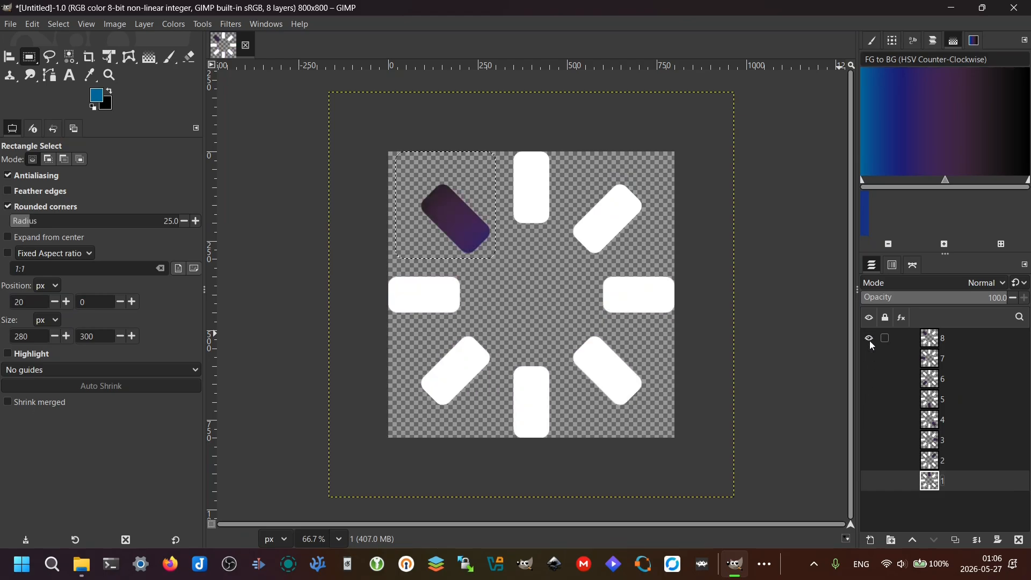
Select the entire canvas and all eight frame layers.
key("ctrl+a")
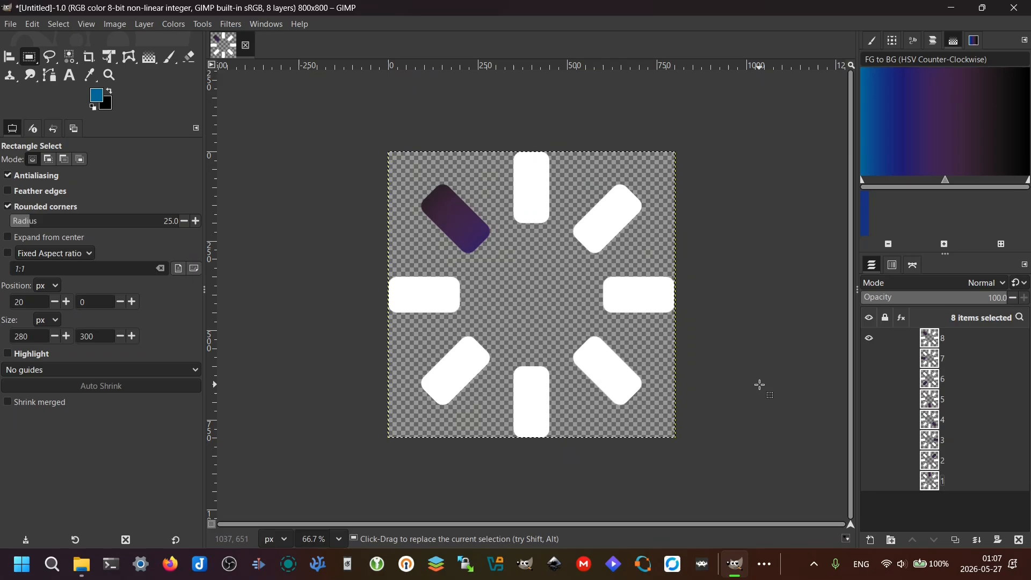
right_click(567, 333)
mouse_move(612, 421)
left_click(691, 491)
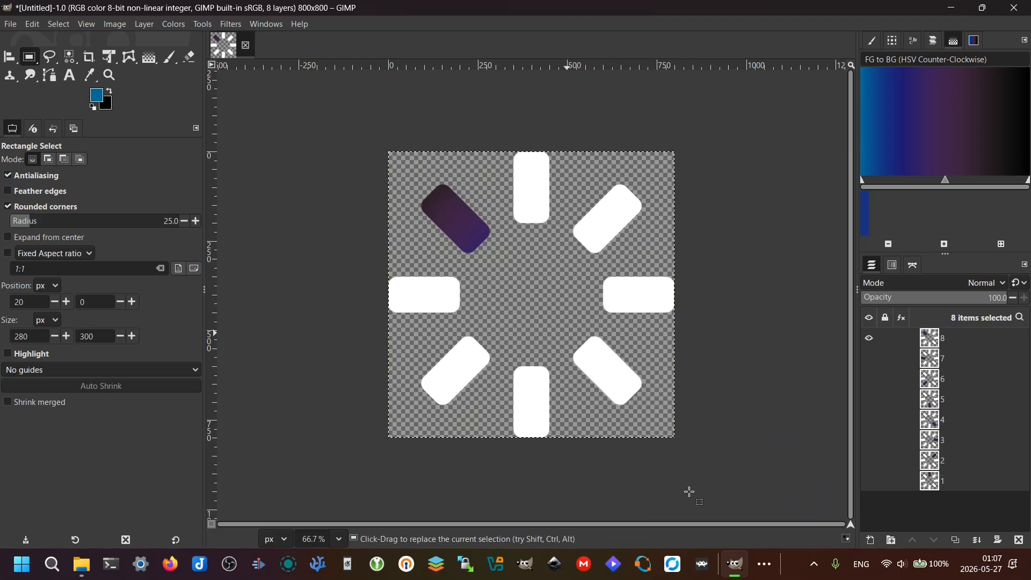
Start exporting the image to the Documents folder as Untitled.gif with the GIF image file type.
left_click(12, 25)
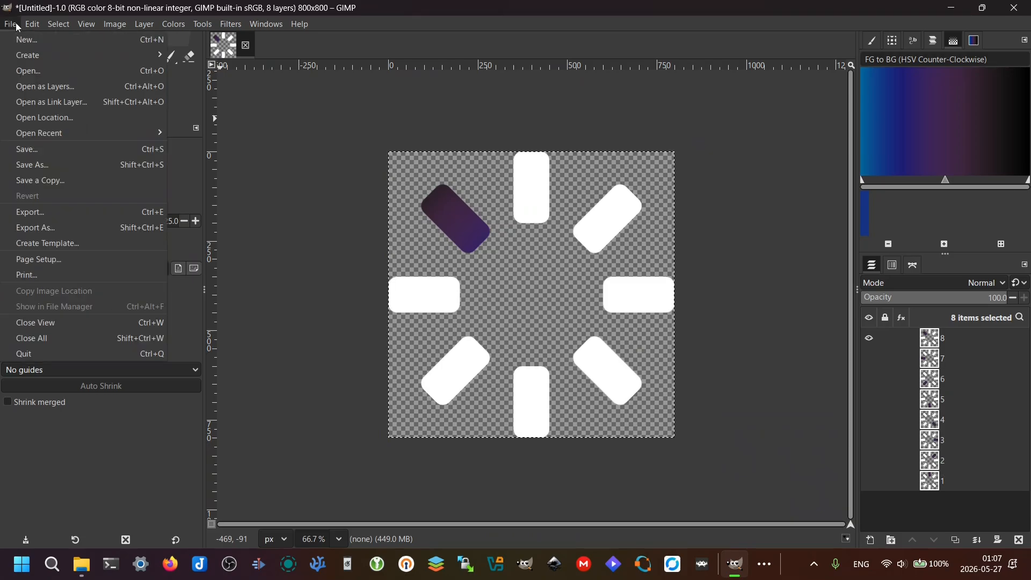
left_click(59, 228)
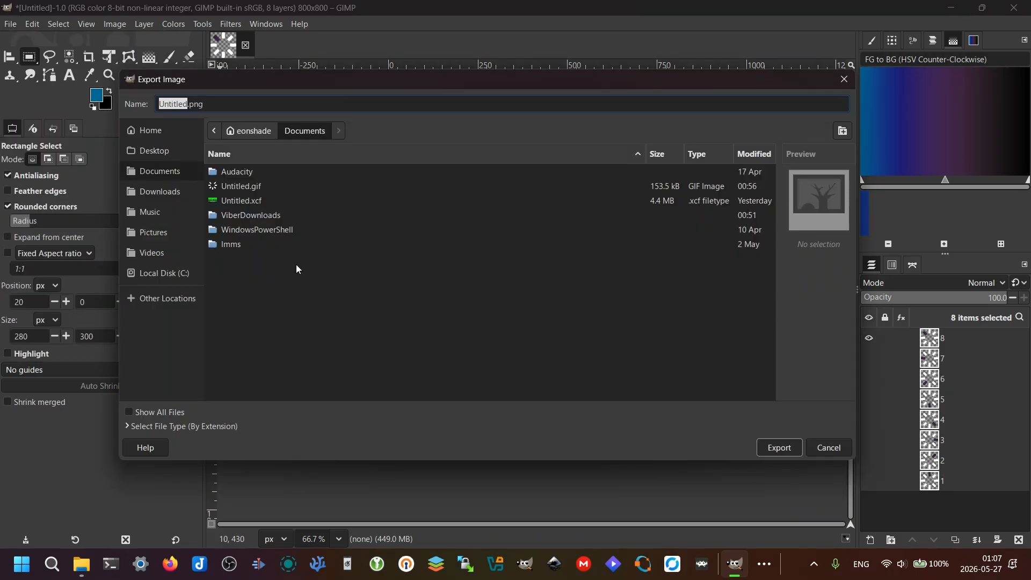
left_click(192, 427)
left_click(189, 392)
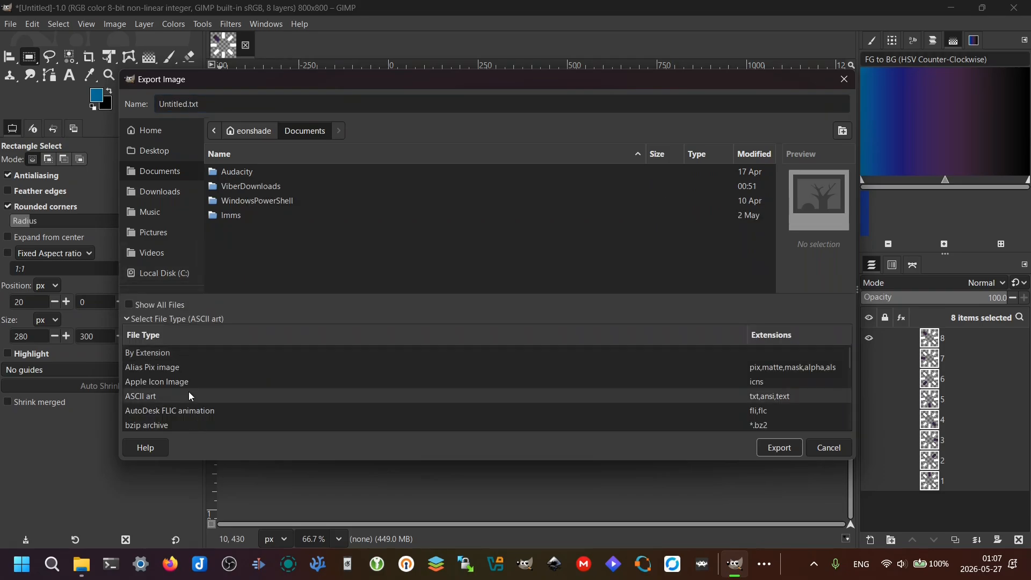
type("gif")
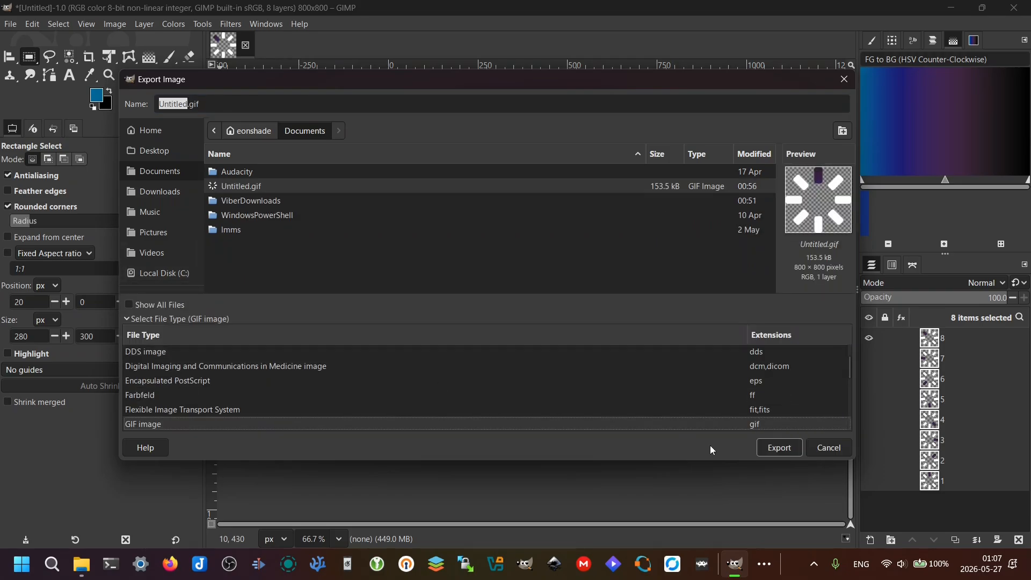
Replace the existing Untitled.gif, exporting it as a forever-looping animation with a 100 ms frame delay and one frame per layer.
left_click(774, 447)
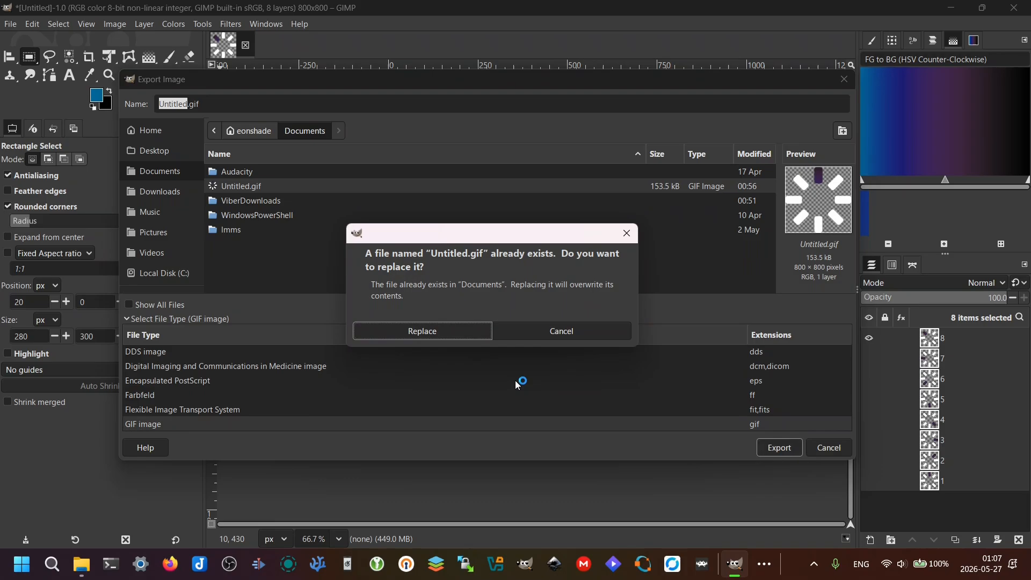
left_click(423, 331)
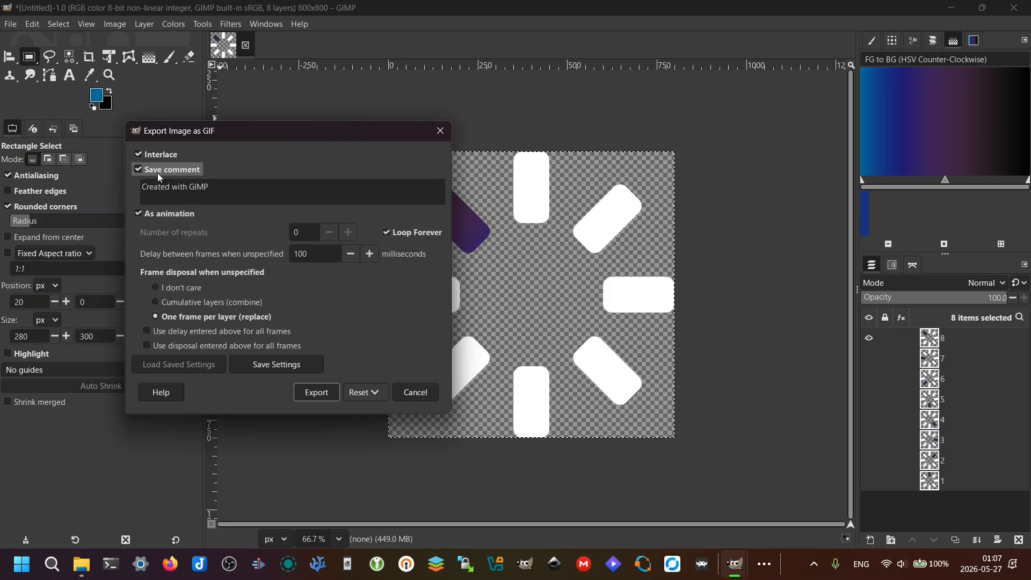
left_click(316, 392)
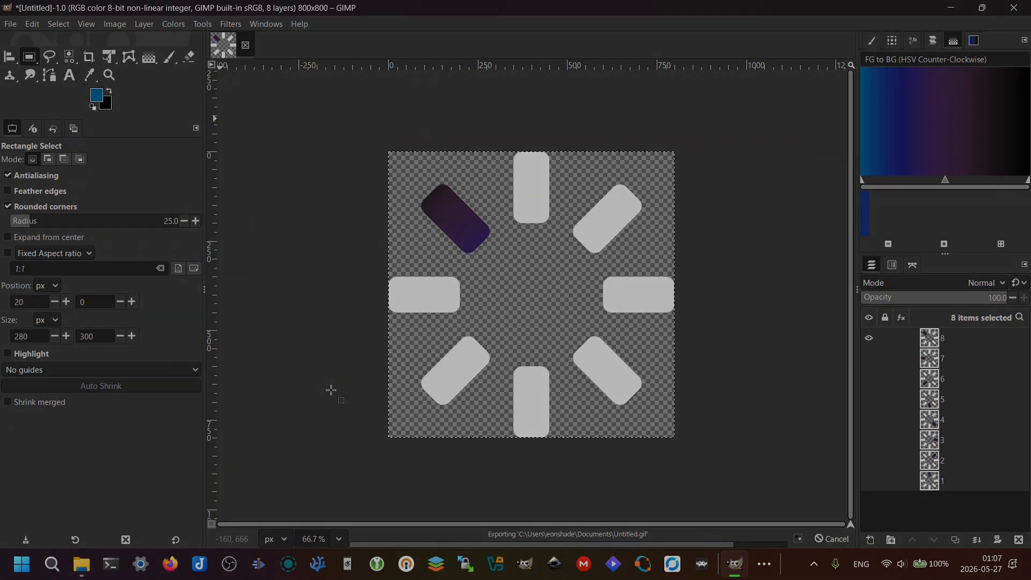